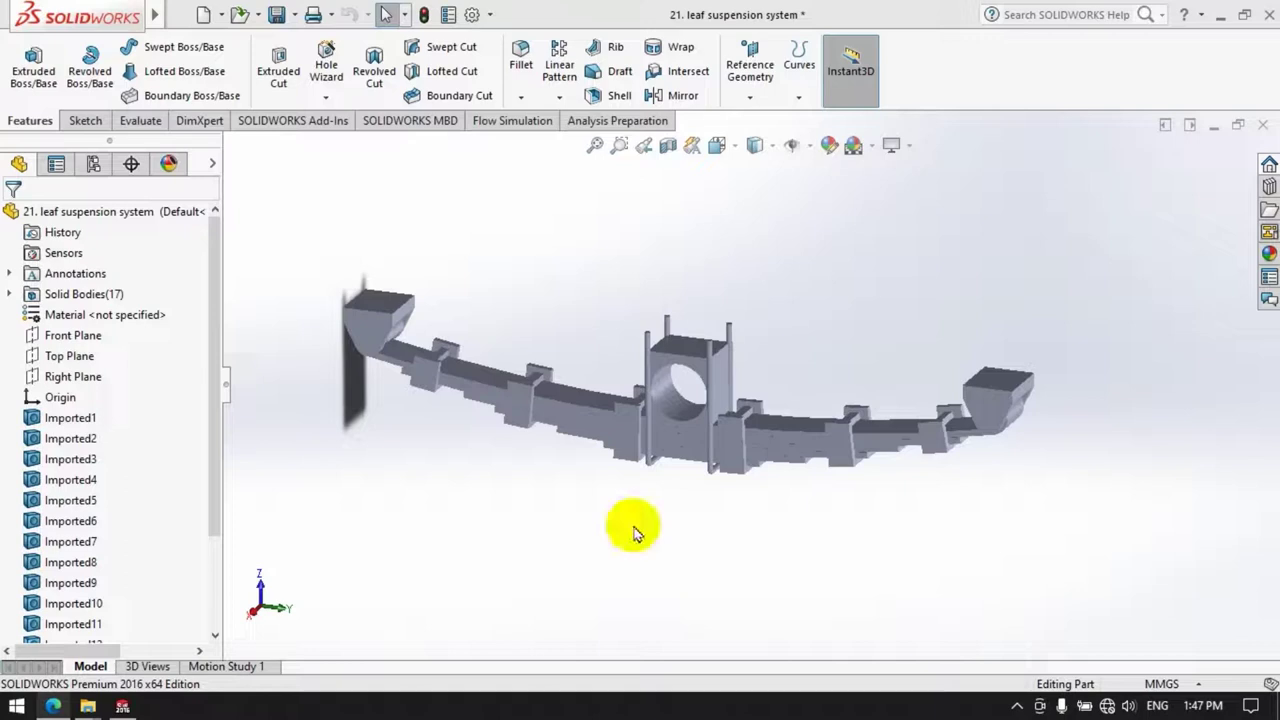
# - Enable the SOLIDWORKS Simulation add-in from Add-Ins and switch to the Simulation tools
pyautogui.click(505, 120)
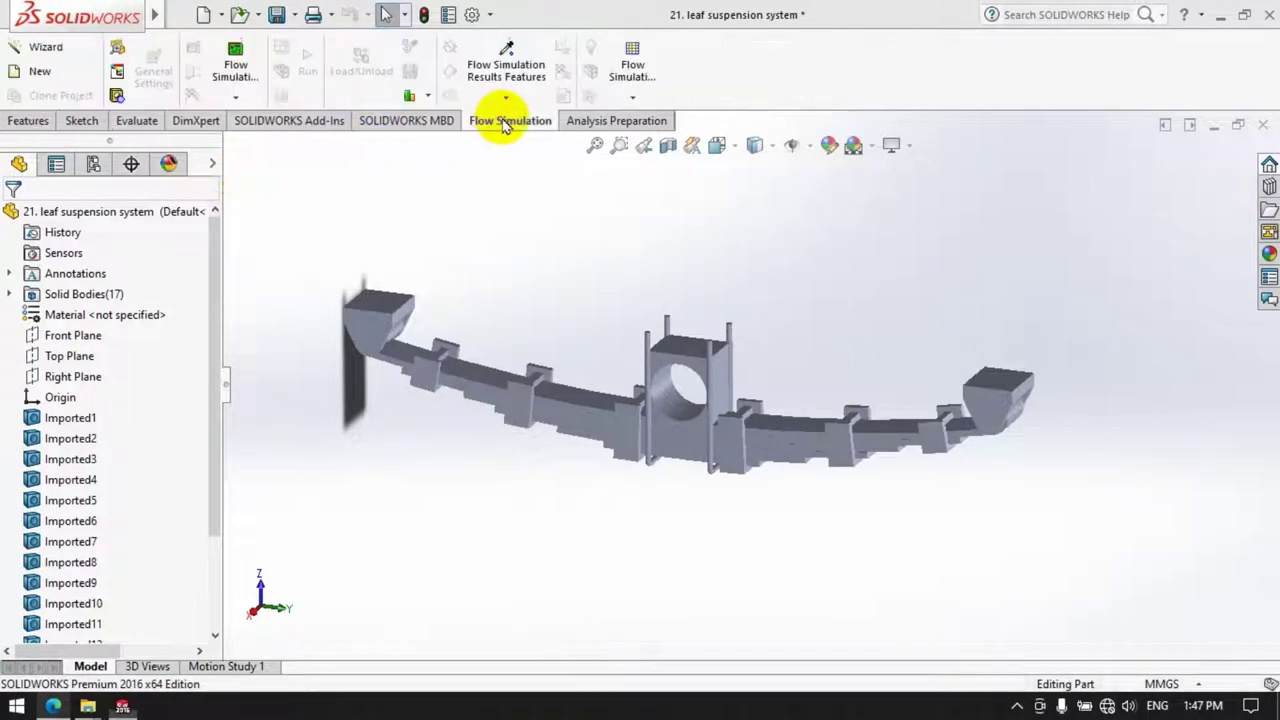
pyautogui.click(318, 124)
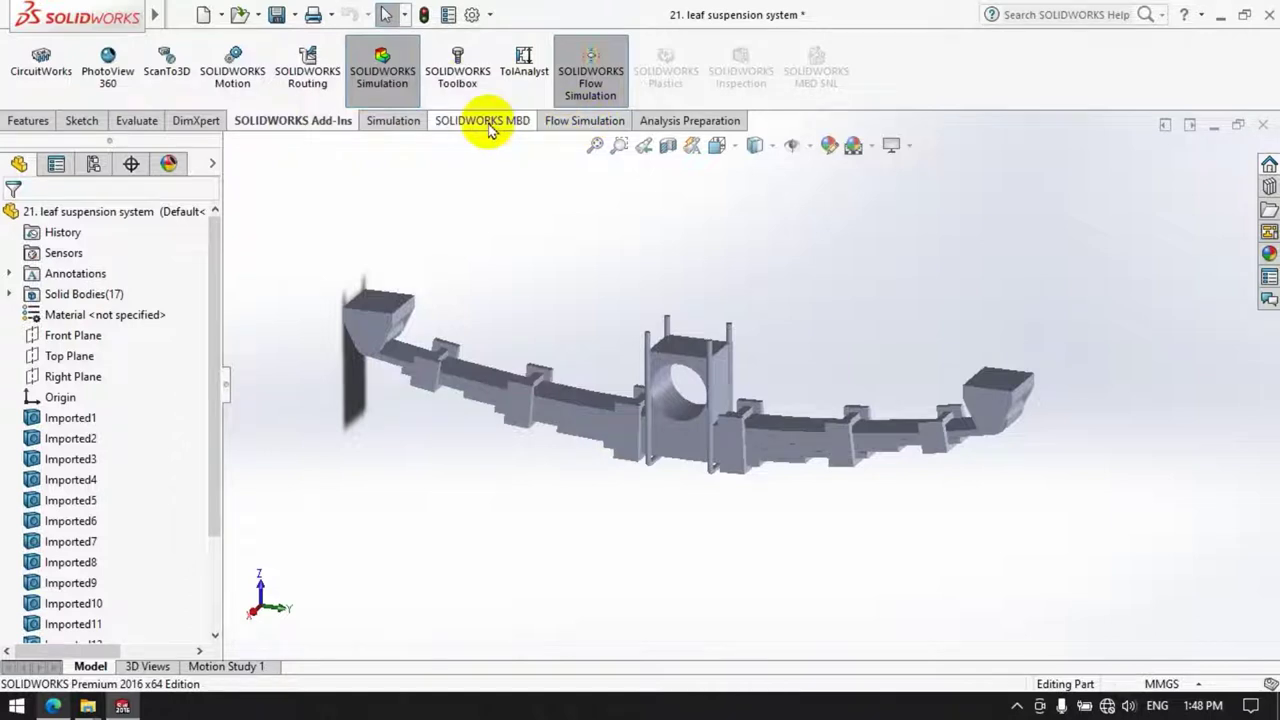
pyautogui.click(400, 121)
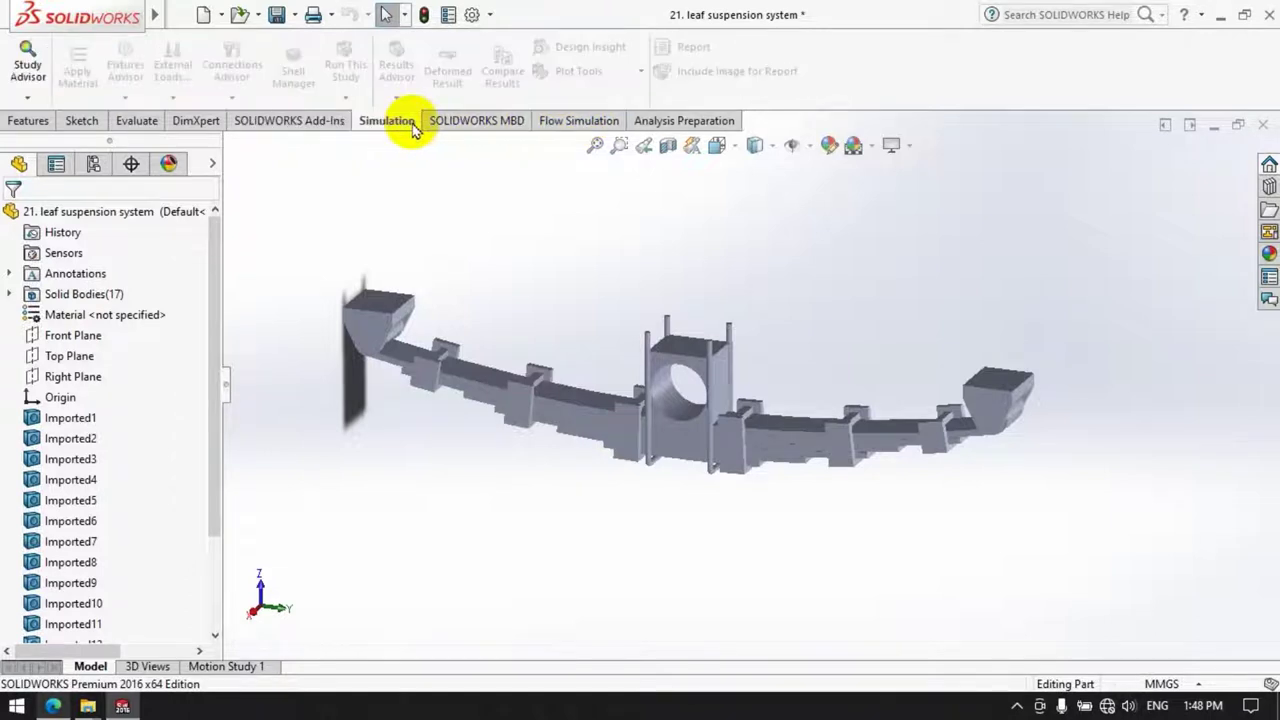
# - Create a new Static study named Static 1 and assign Steel > Alloy Steel to the leaf suspension part
pyautogui.click(28, 99)
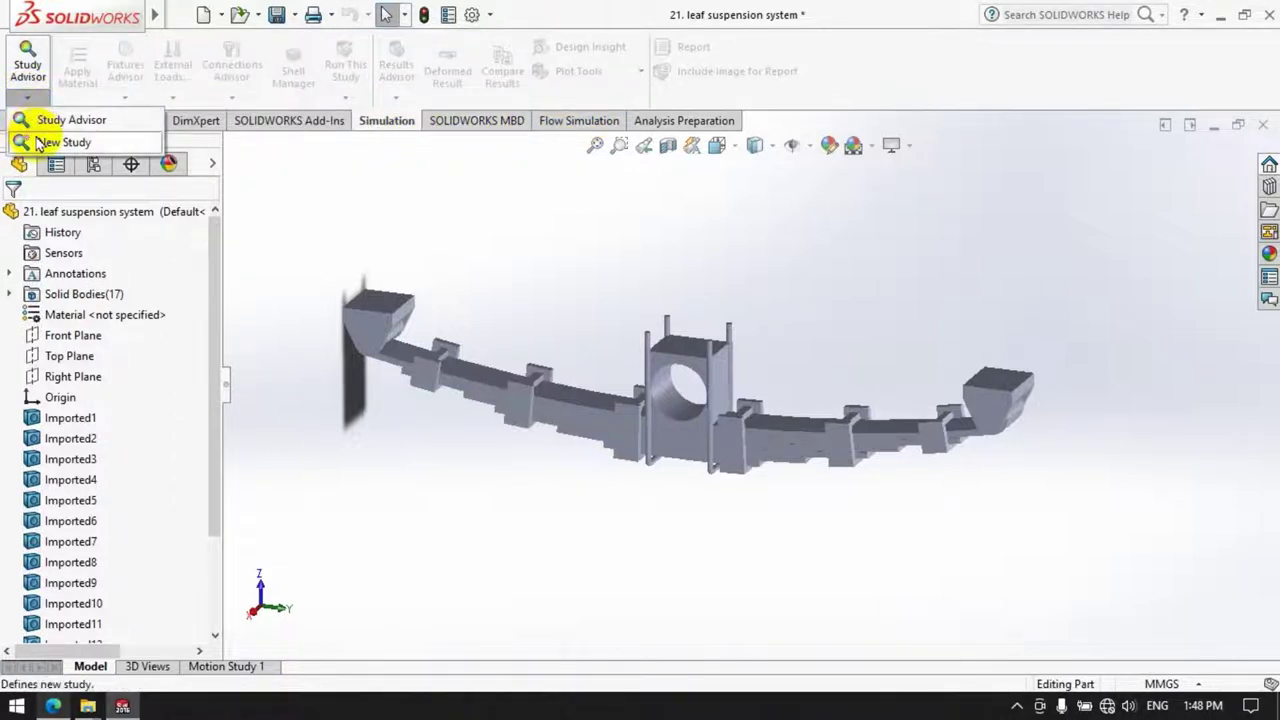
pyautogui.click(40, 143)
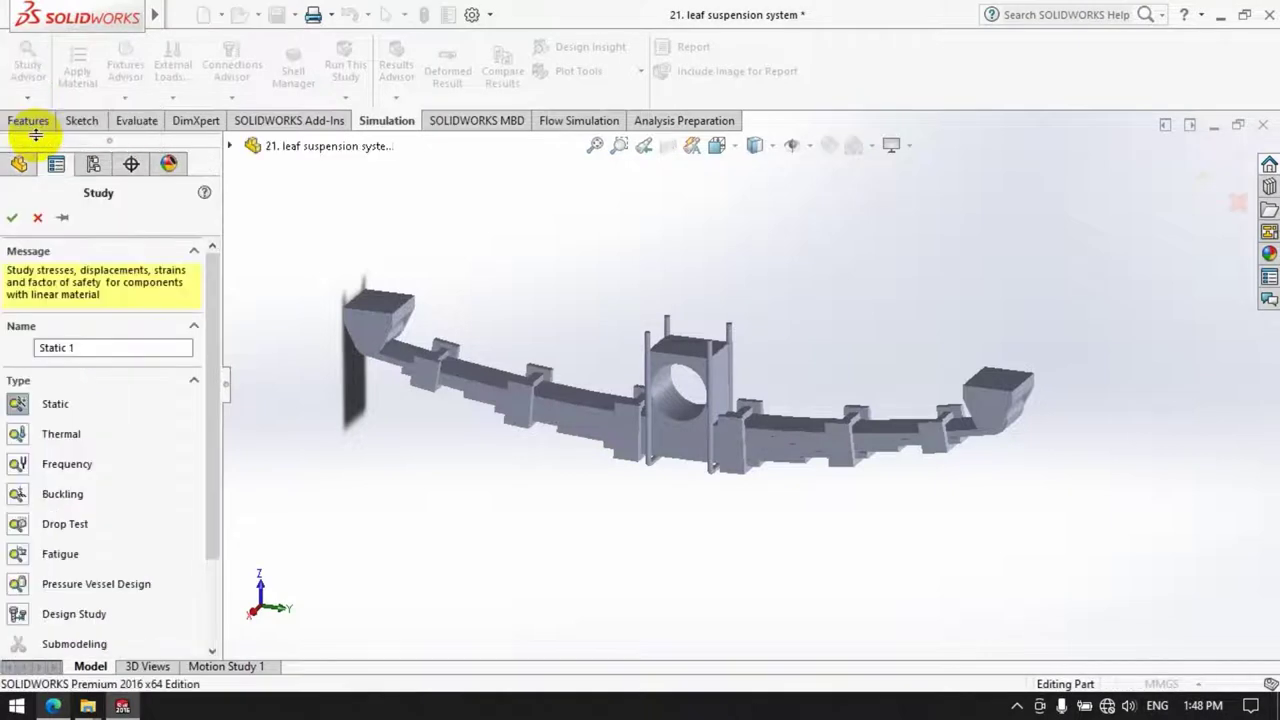
pyautogui.scroll(-3, 112, 535)
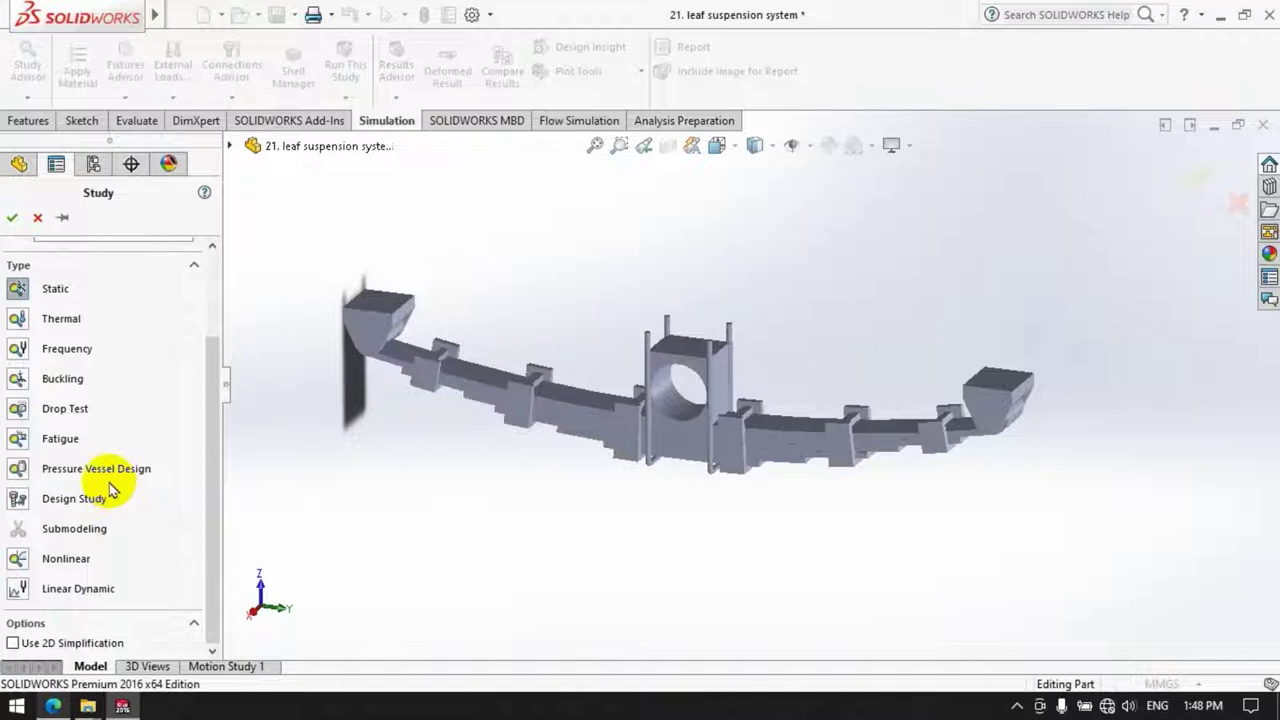
pyautogui.scroll(3, 110, 488)
pyautogui.click(12, 217)
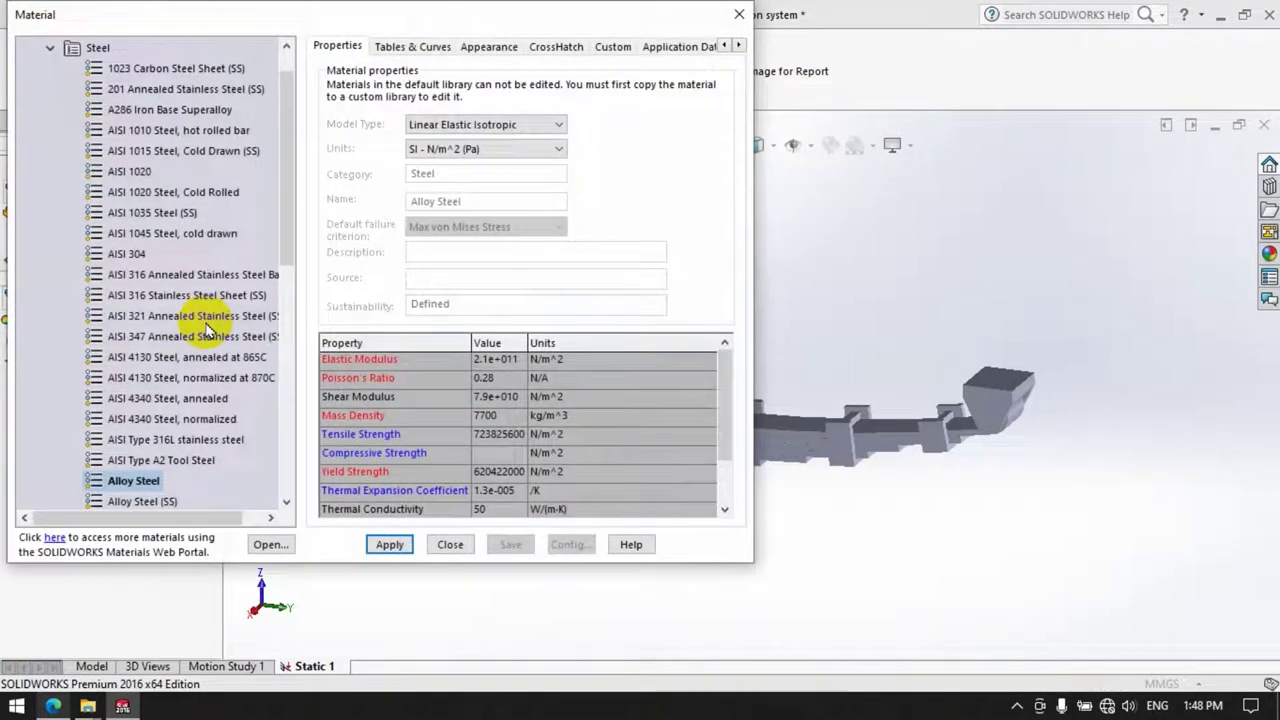
pyautogui.click(388, 546)
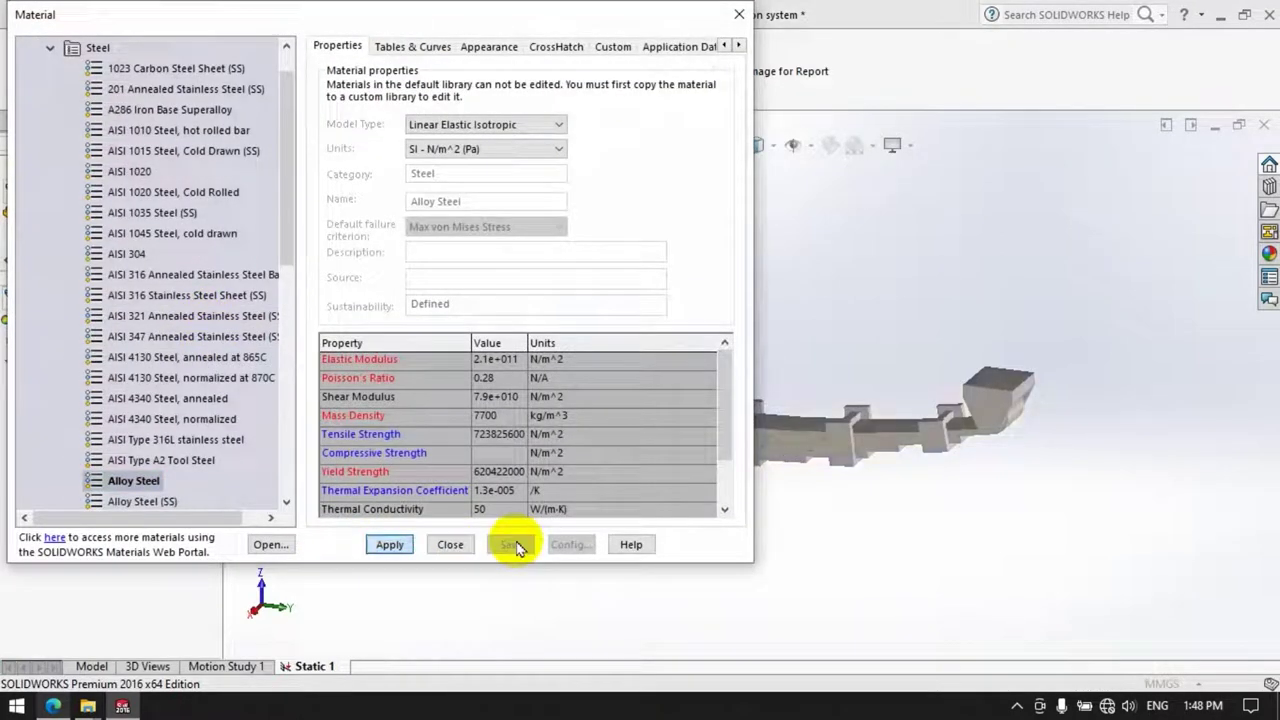
pyautogui.click(449, 544)
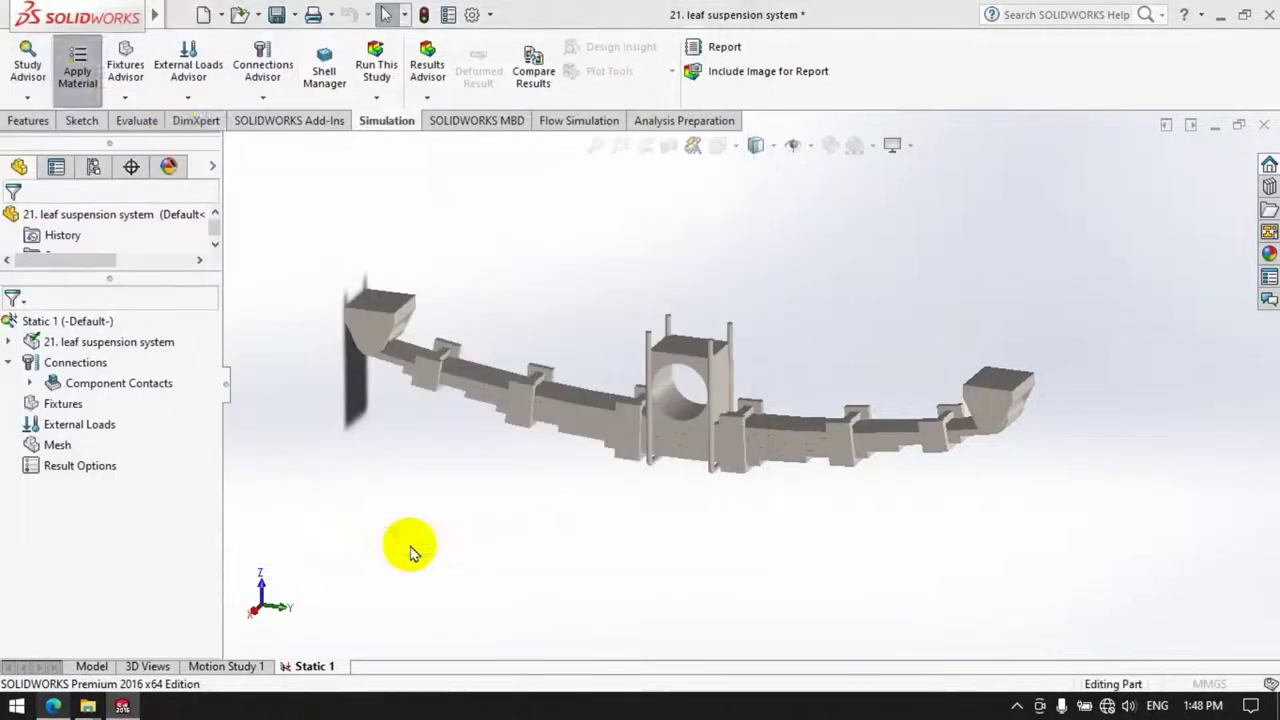
# - Fix the left end eye's top face with a Fixed Geometry restraint, Fixed-1
pyautogui.click(125, 97)
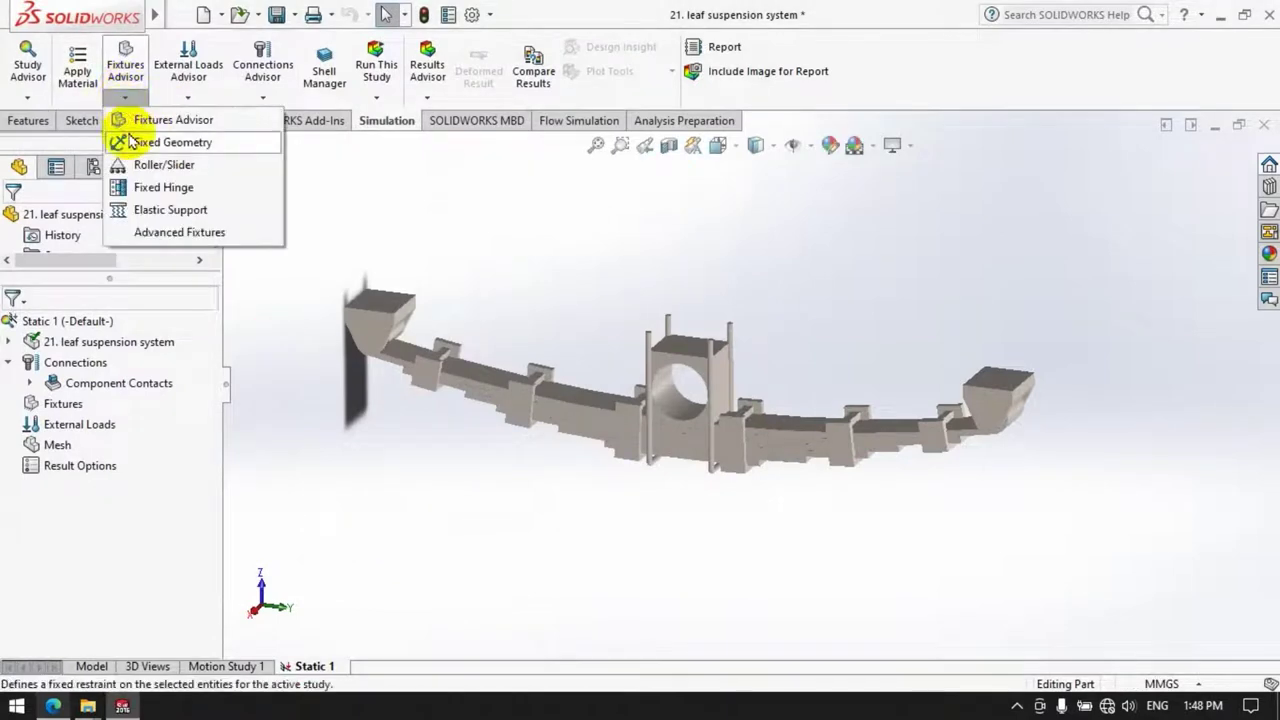
pyautogui.click(135, 122)
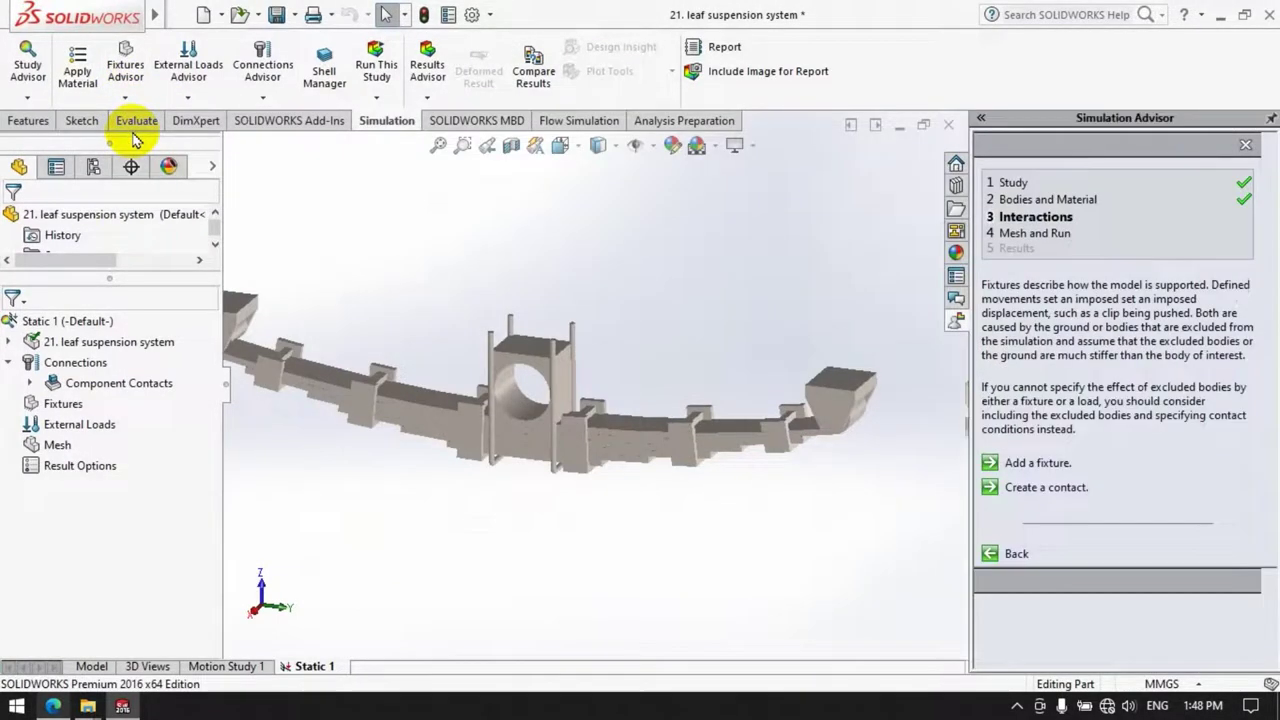
pyautogui.moveTo(600, 385); pyautogui.dragTo(345, 325, button='middle')
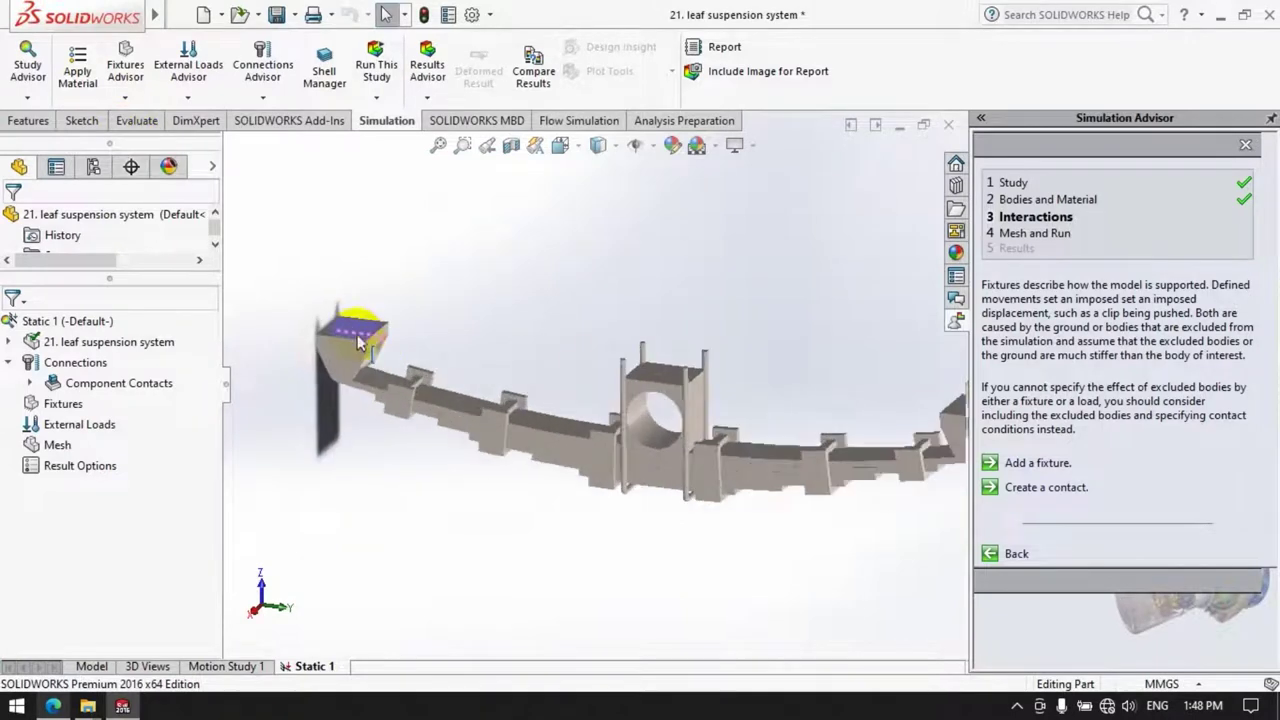
pyautogui.scroll(-2, 352, 332)
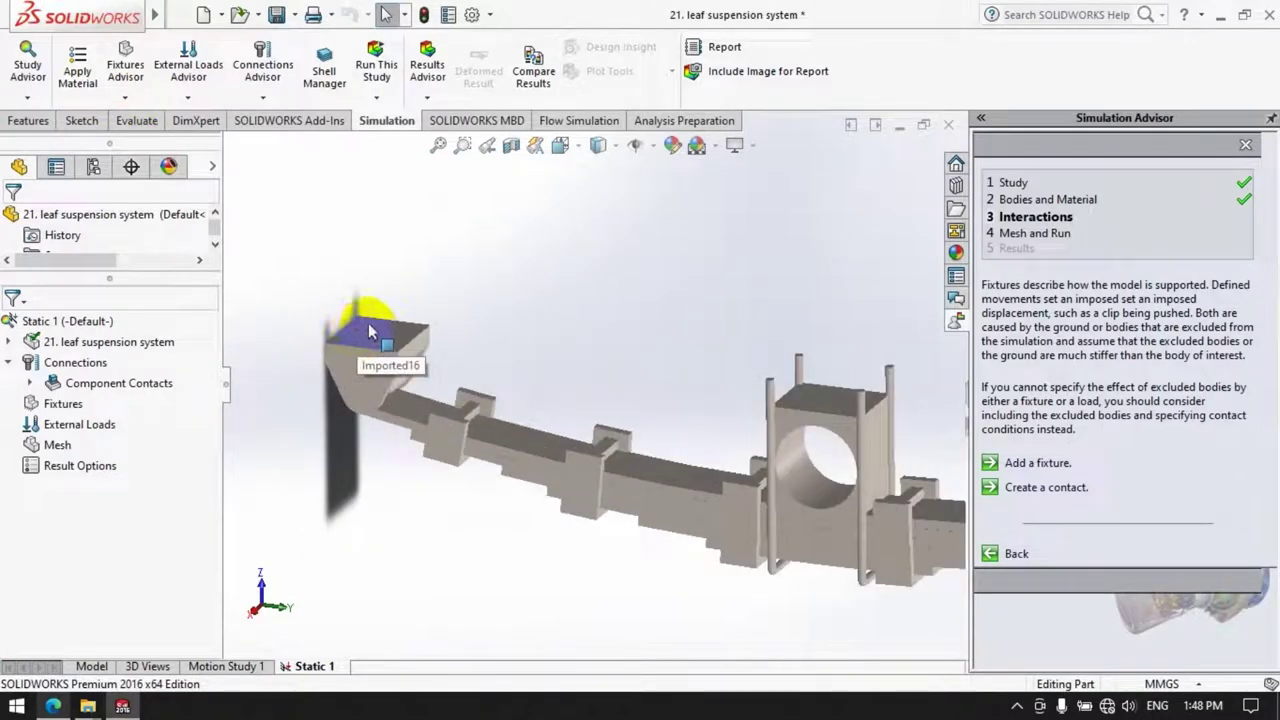
pyautogui.click(127, 100)
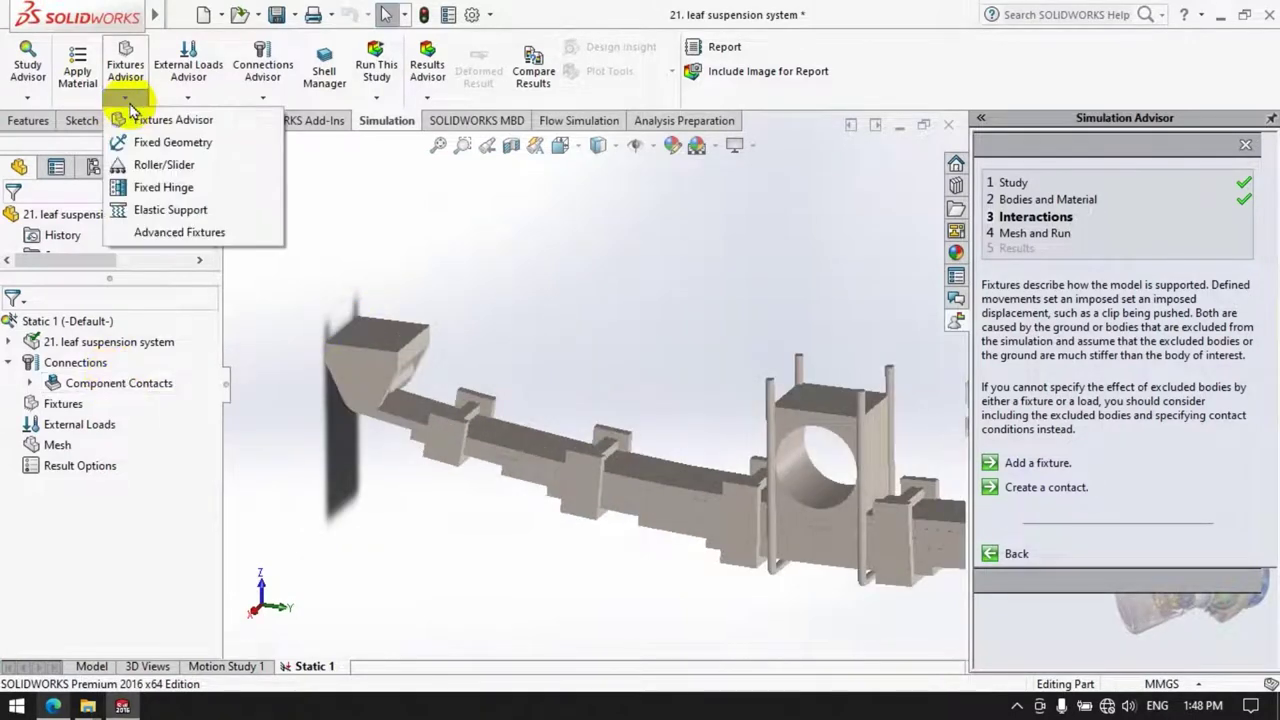
pyautogui.click(128, 119)
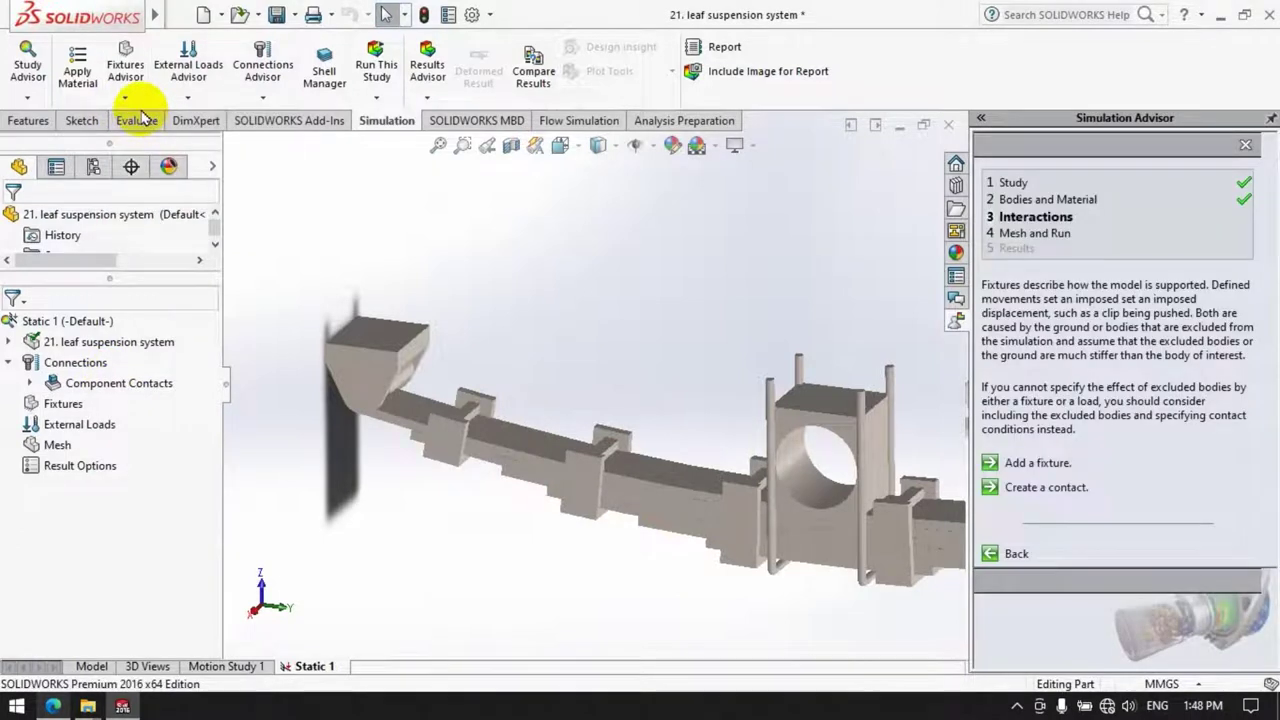
pyautogui.click(126, 97)
pyautogui.click(140, 145)
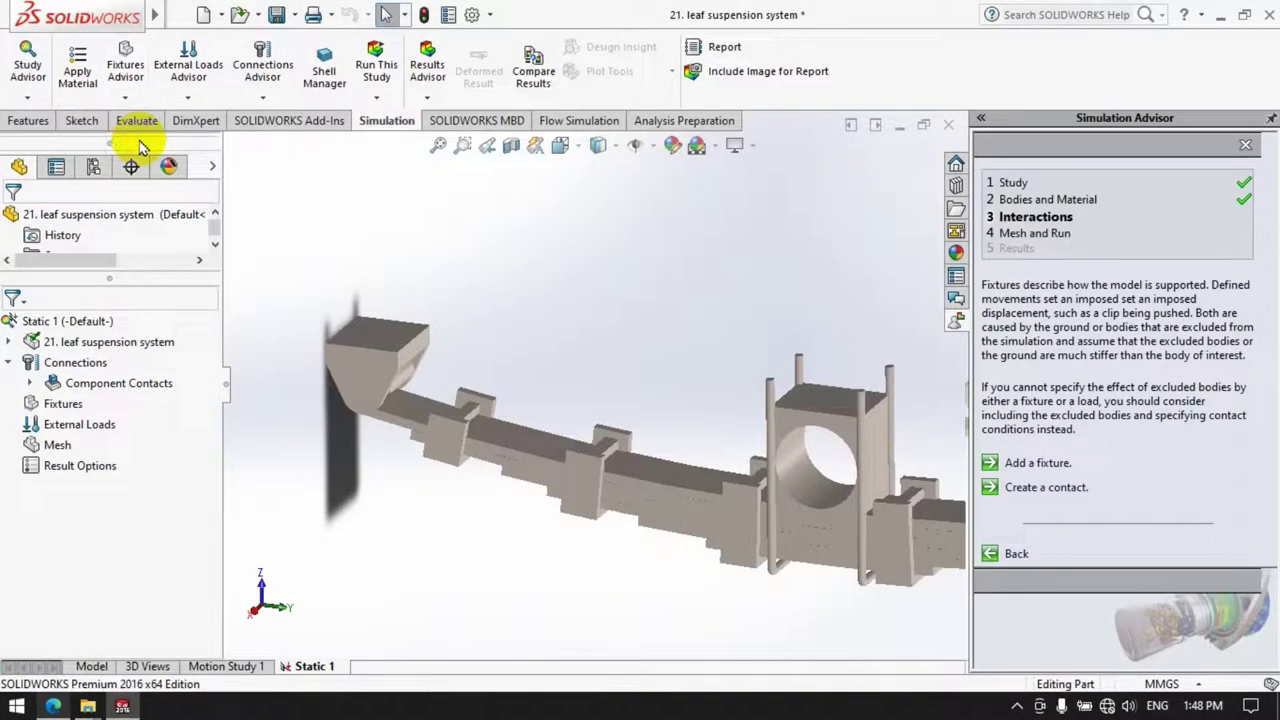
pyautogui.click(358, 363)
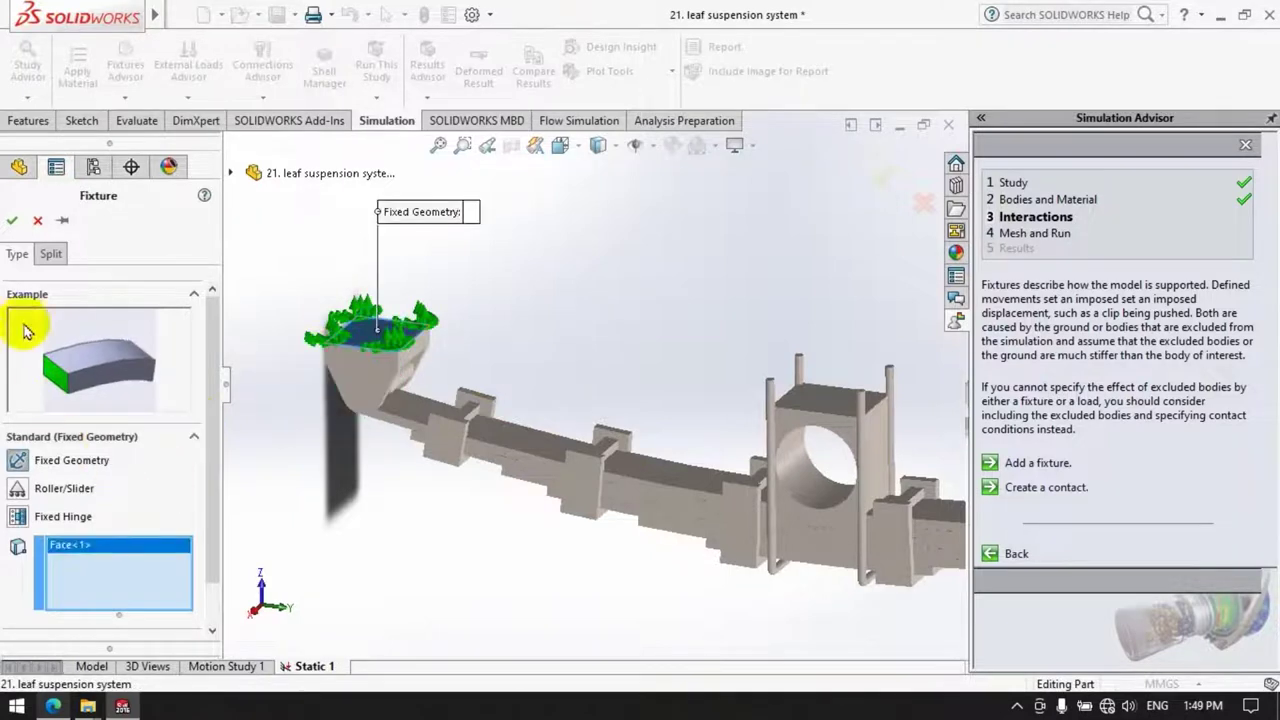
pyautogui.click(13, 220)
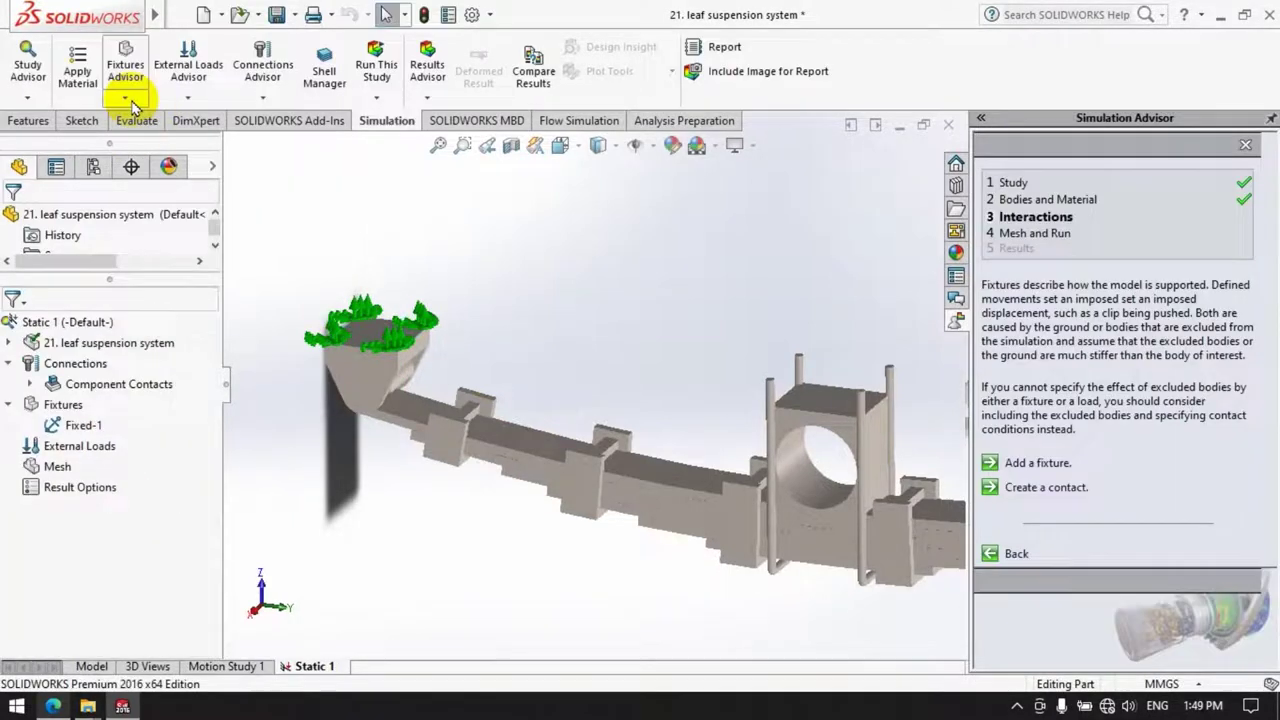
# - Fix the right end eye's top face with a second Fixed Geometry restraint, Fixed-2
pyautogui.click(130, 100)
pyautogui.click(251, 163)
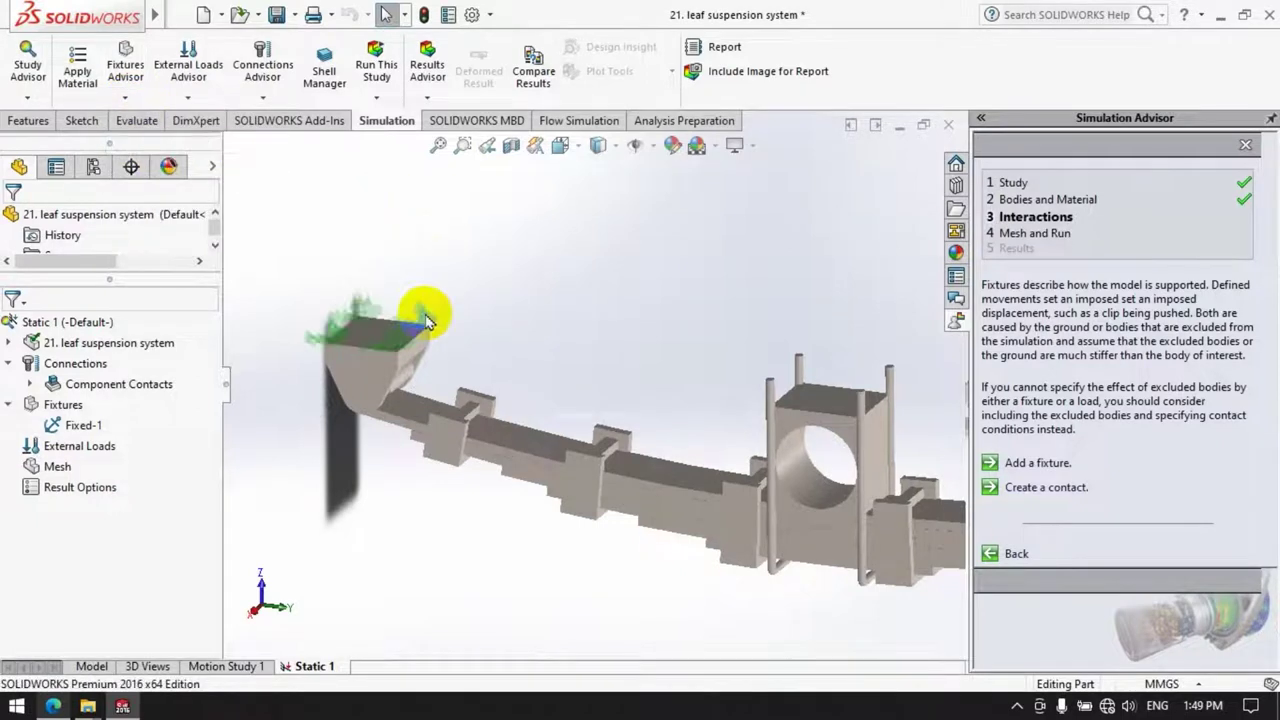
pyautogui.moveTo(426, 320); pyautogui.dragTo(898, 408, button='middle')
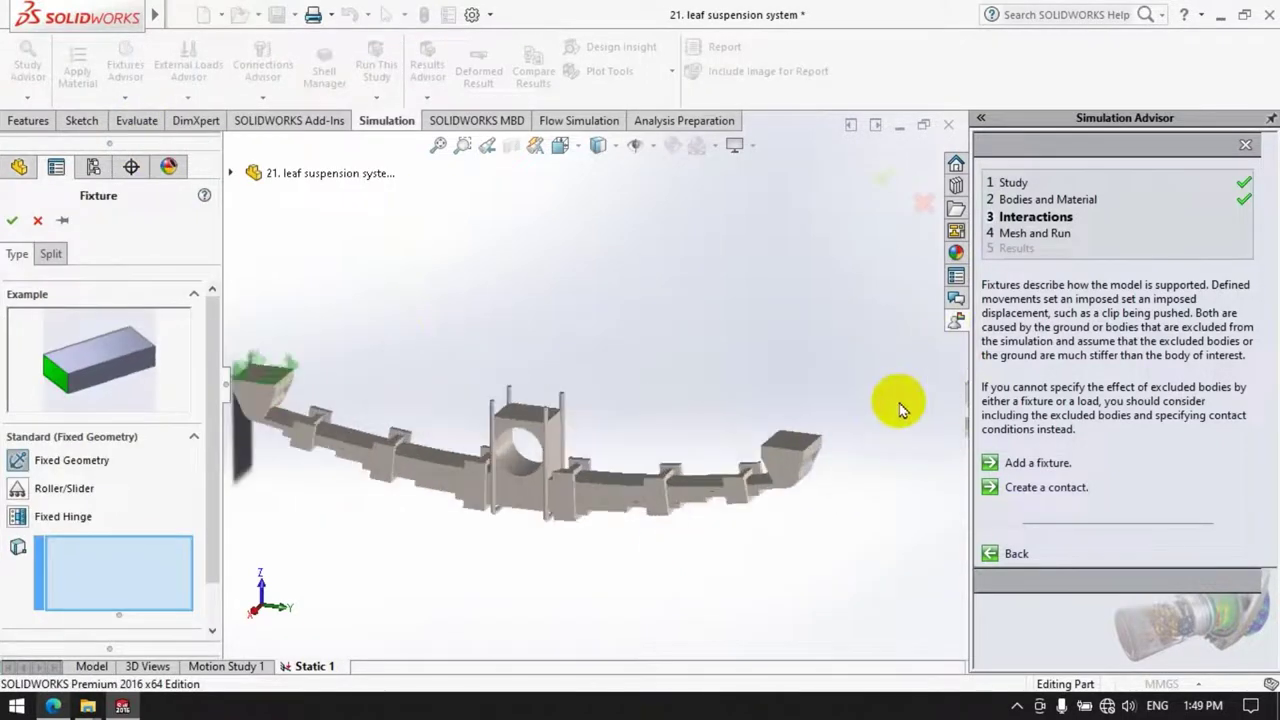
pyautogui.scroll(-3, 898, 408)
pyautogui.click(720, 450)
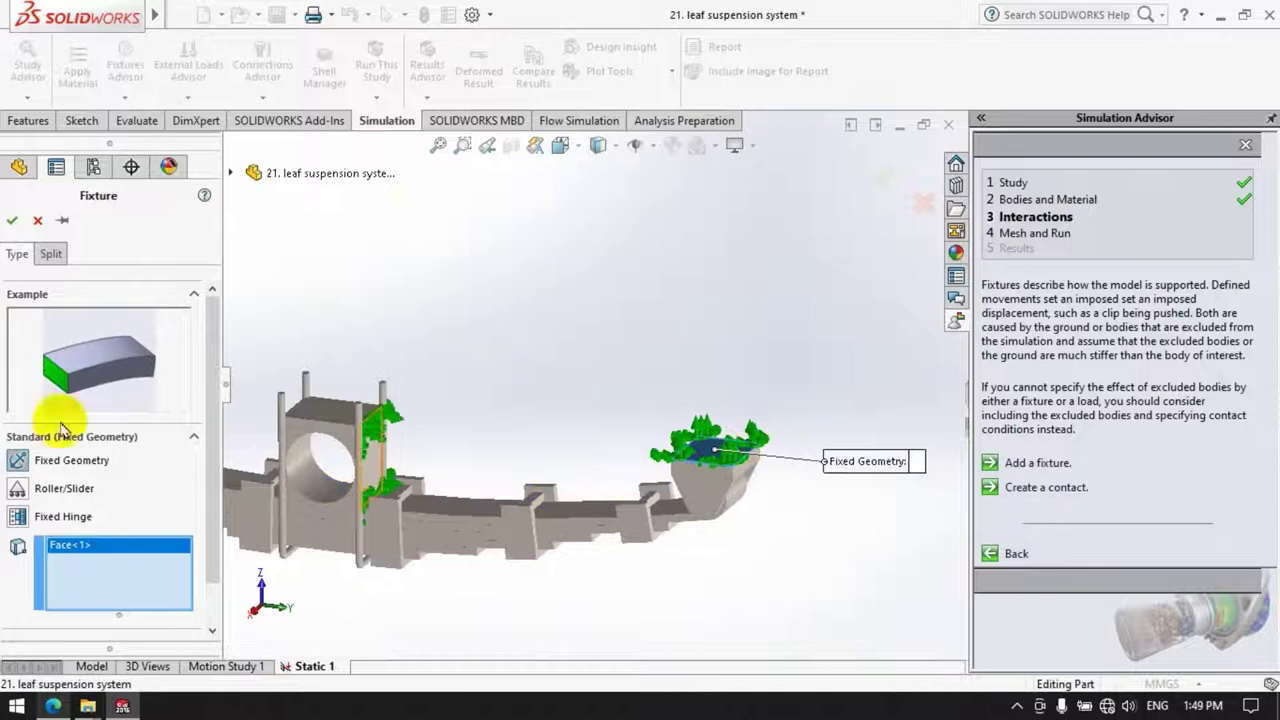
pyautogui.click(12, 220)
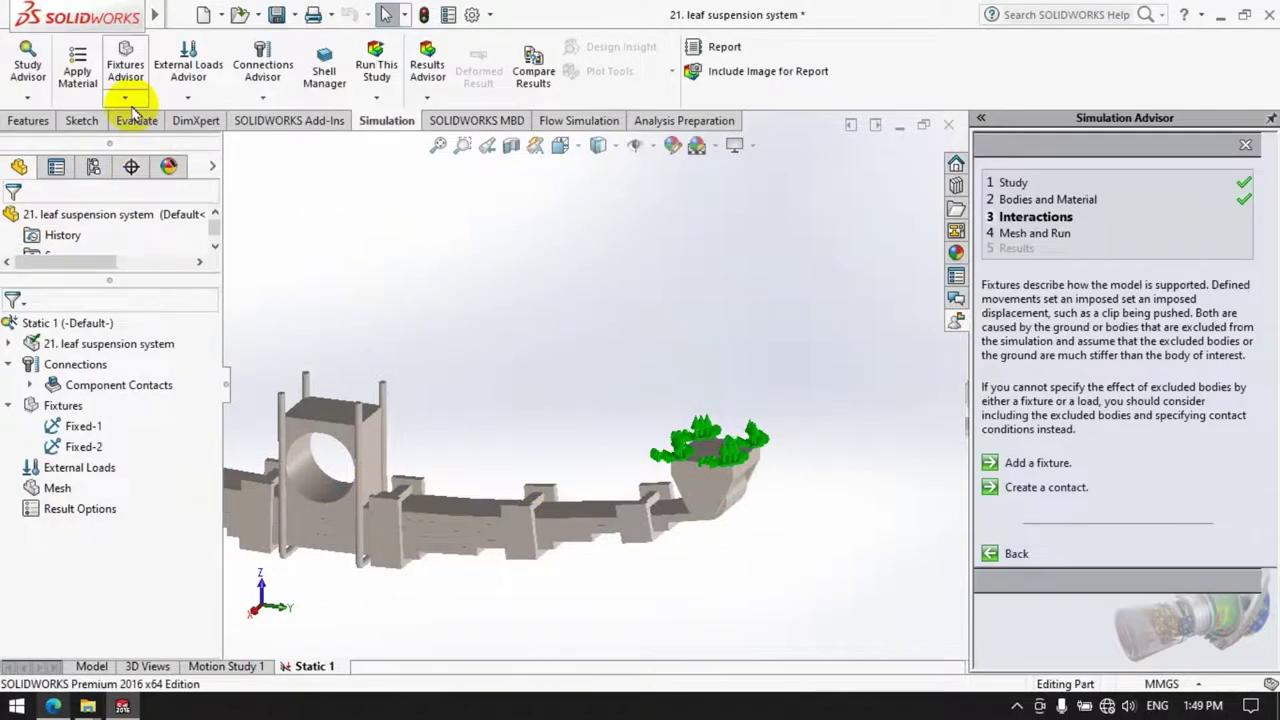
pyautogui.click(125, 97)
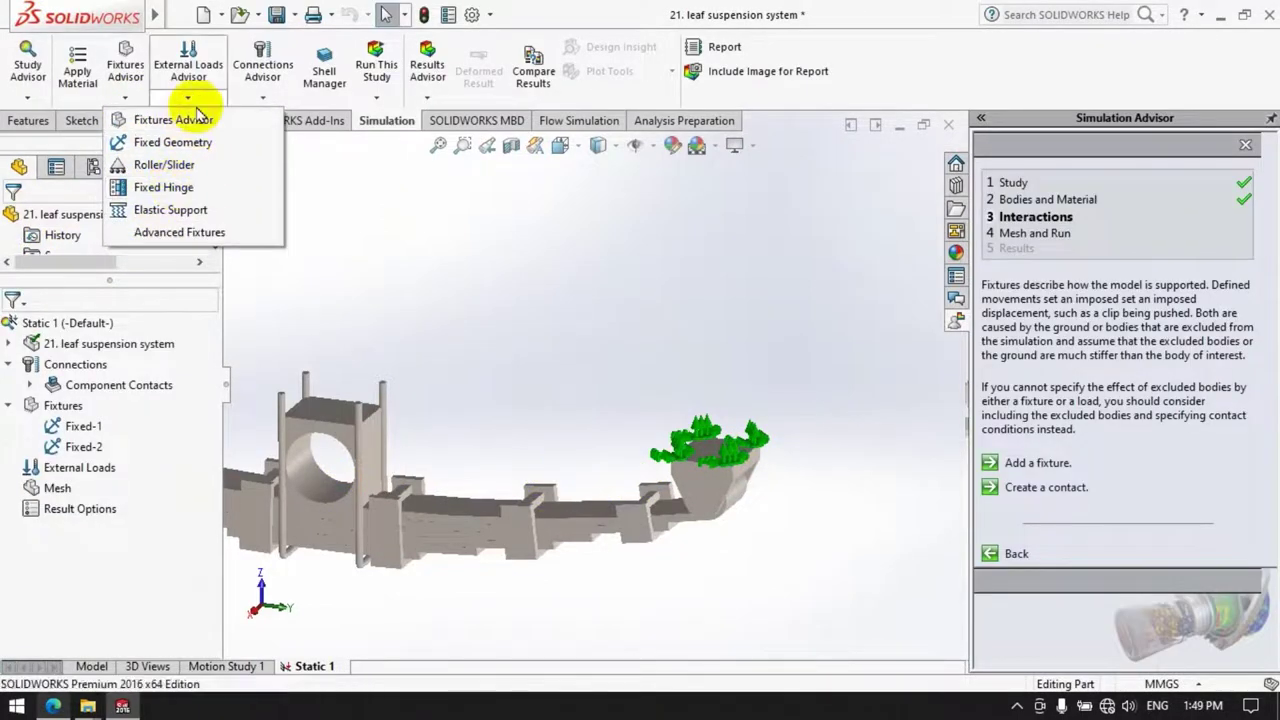
pyautogui.moveTo(262, 97)
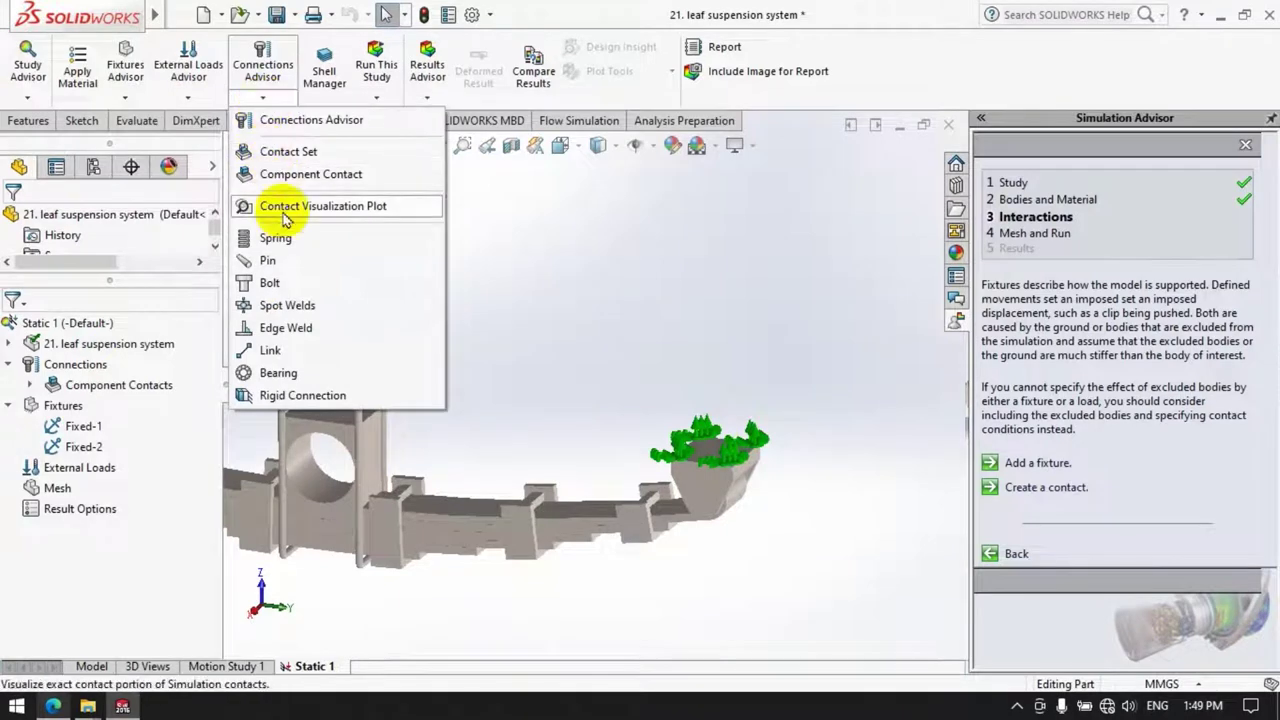
# - Show the Contact Visualization Plot with appearances removed and review the bonded contacts
pyautogui.click(285, 212)
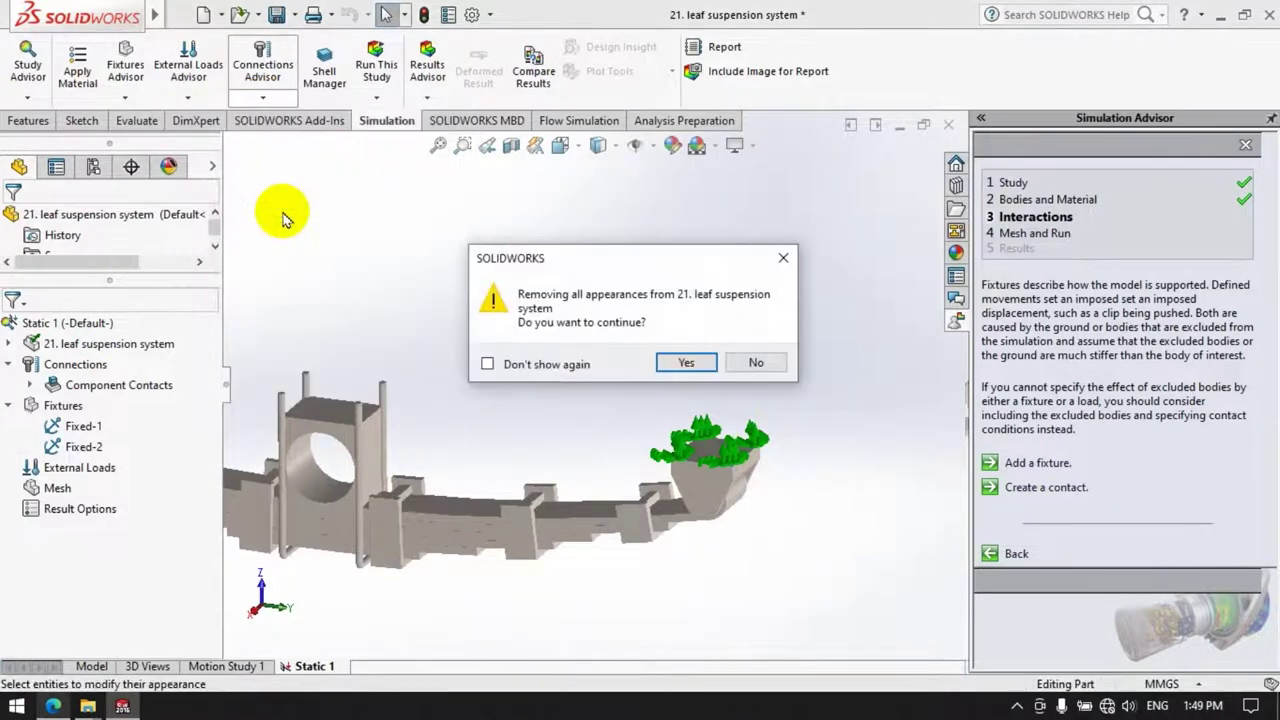
pyautogui.click(680, 361)
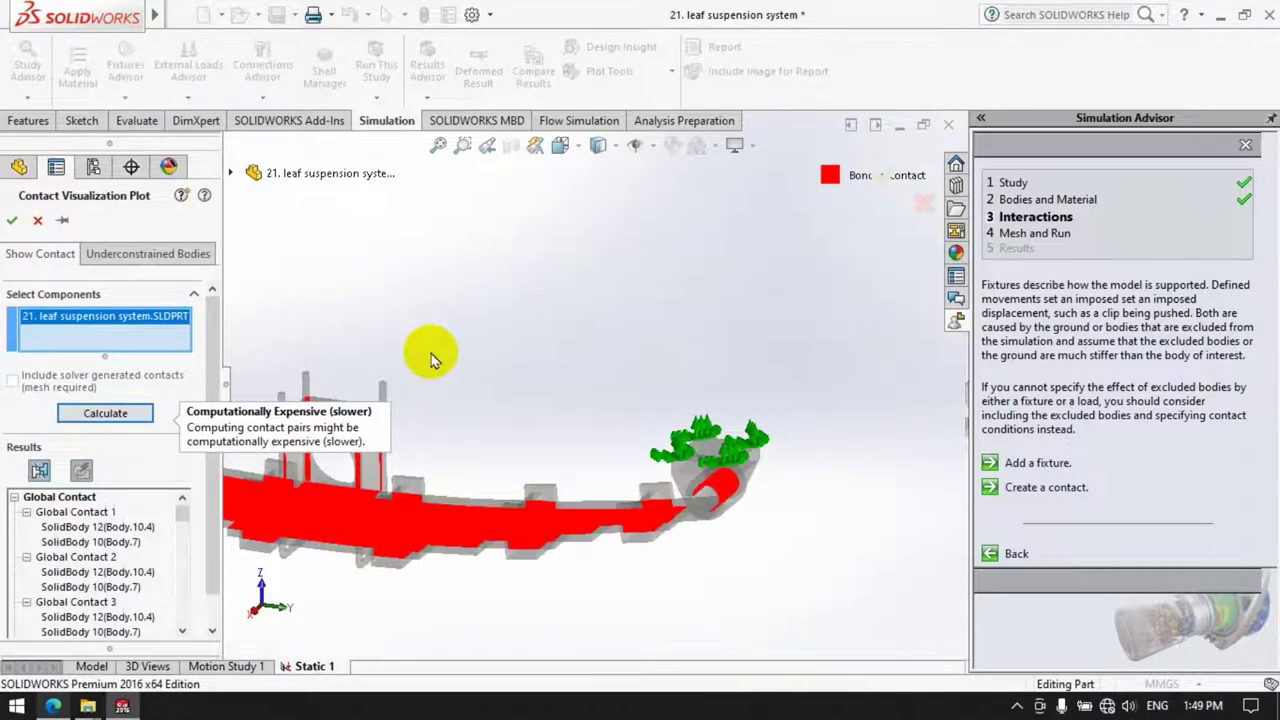
pyautogui.click(12, 220)
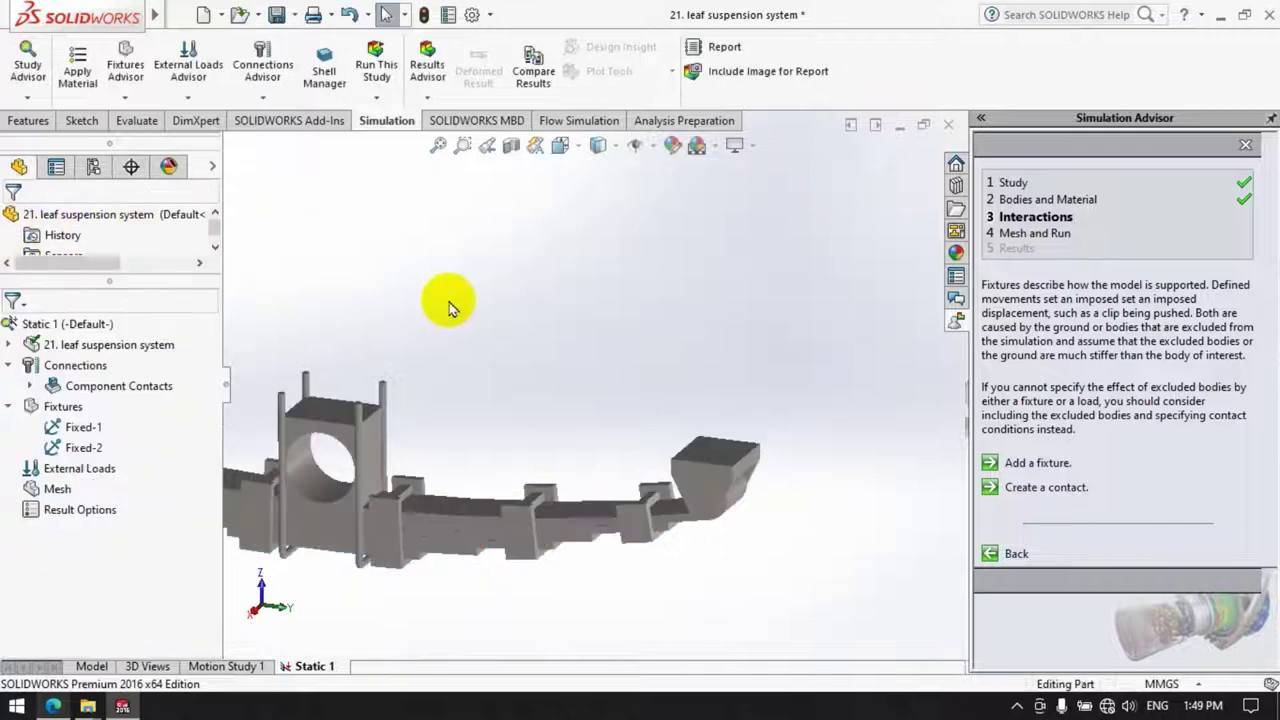
# - Review the connection, external load and fixture type lists, ending in a new roller/slider fixture definition
pyautogui.click(263, 96)
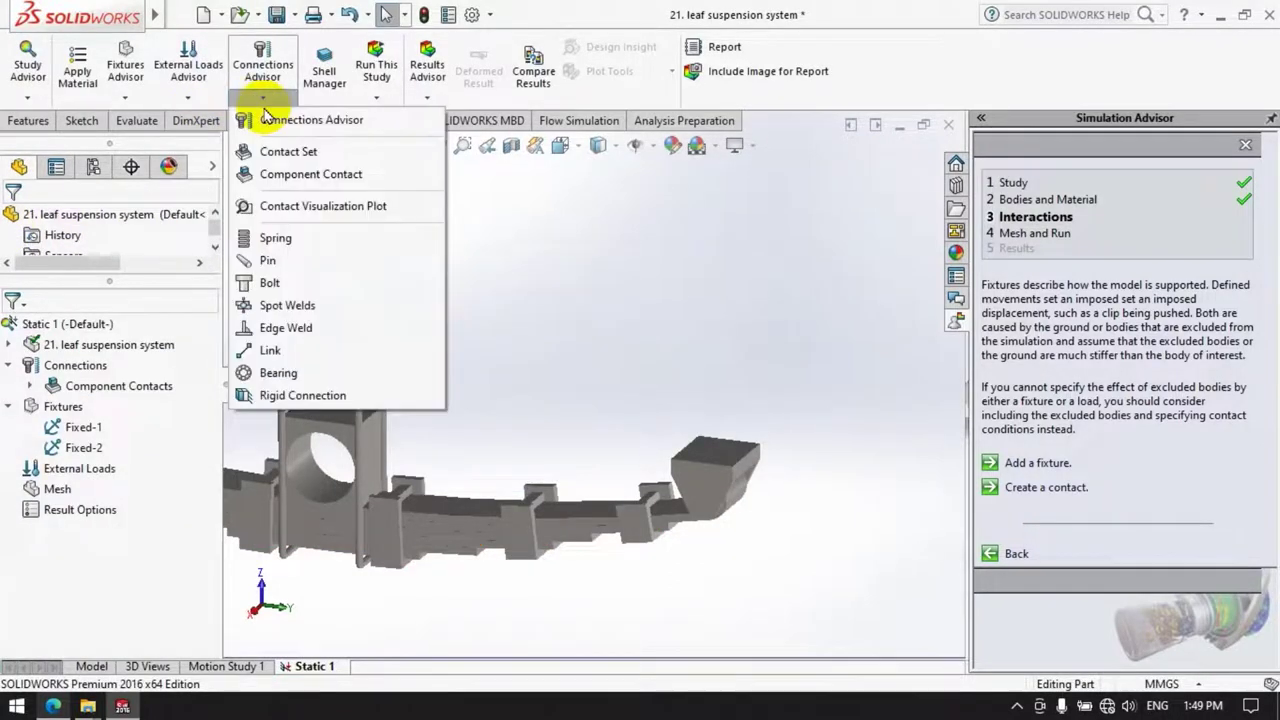
pyautogui.click(188, 98)
pyautogui.click(188, 98)
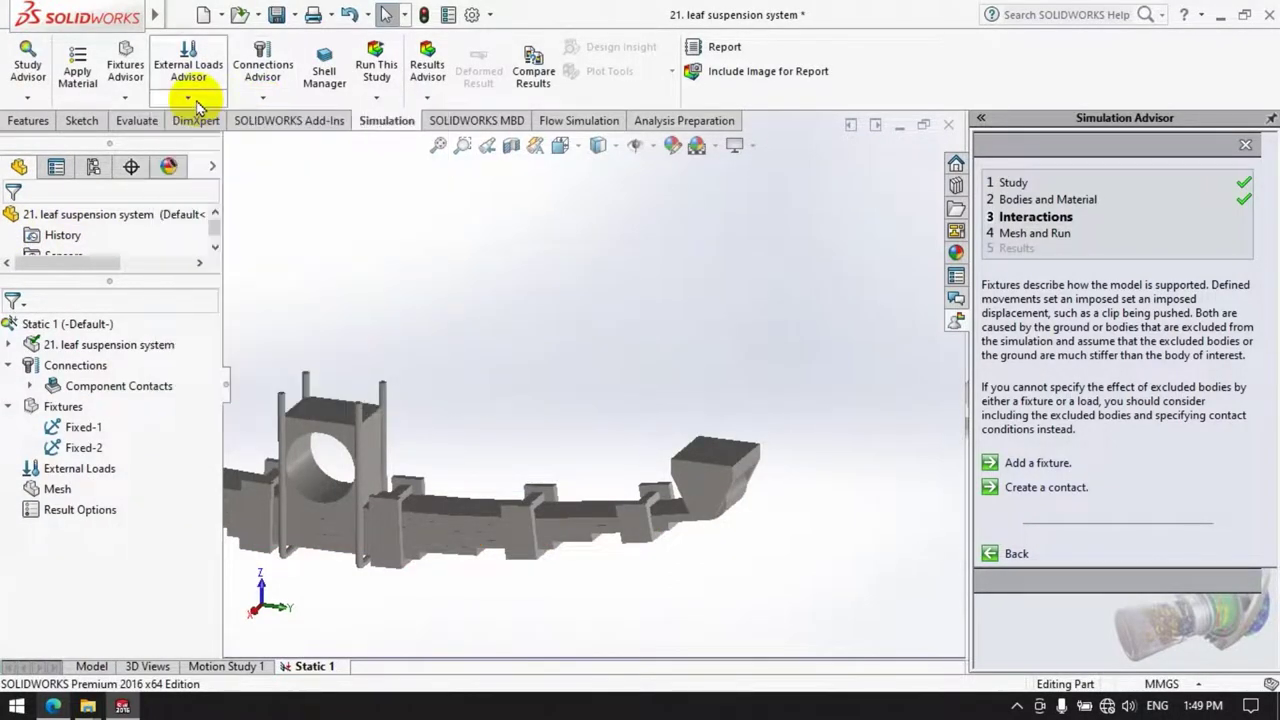
pyautogui.click(188, 98)
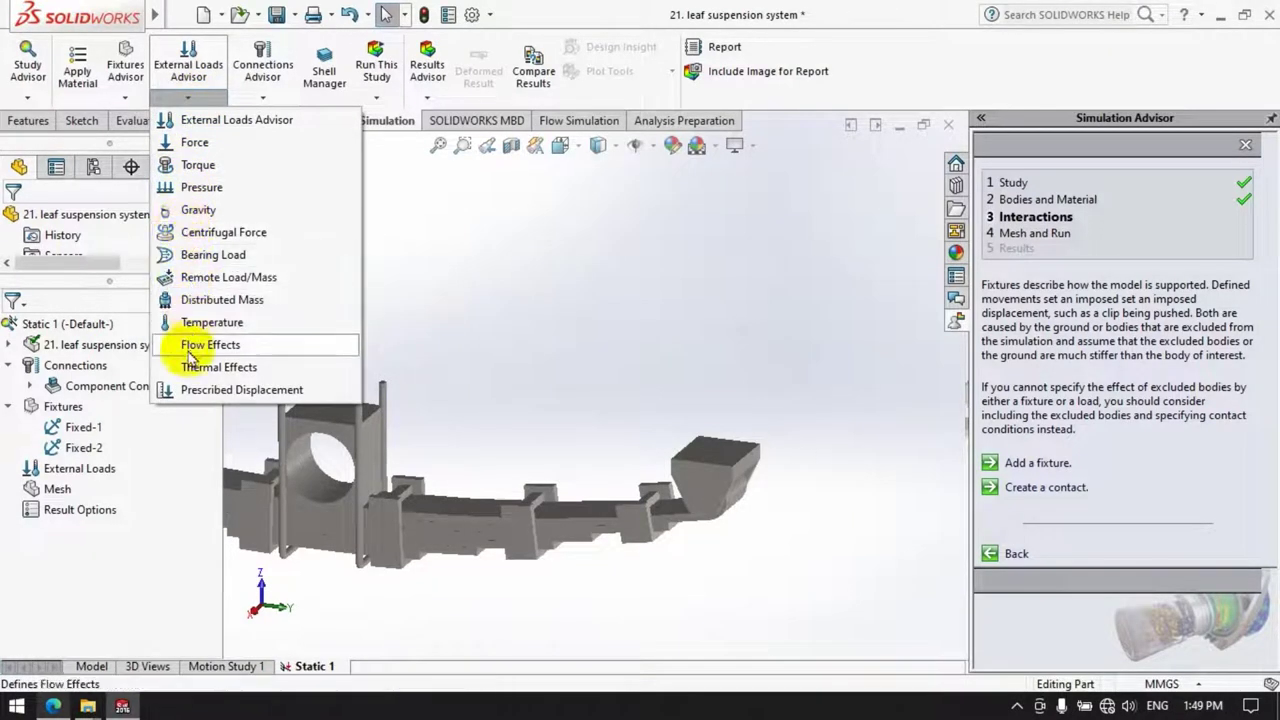
pyautogui.click(128, 98)
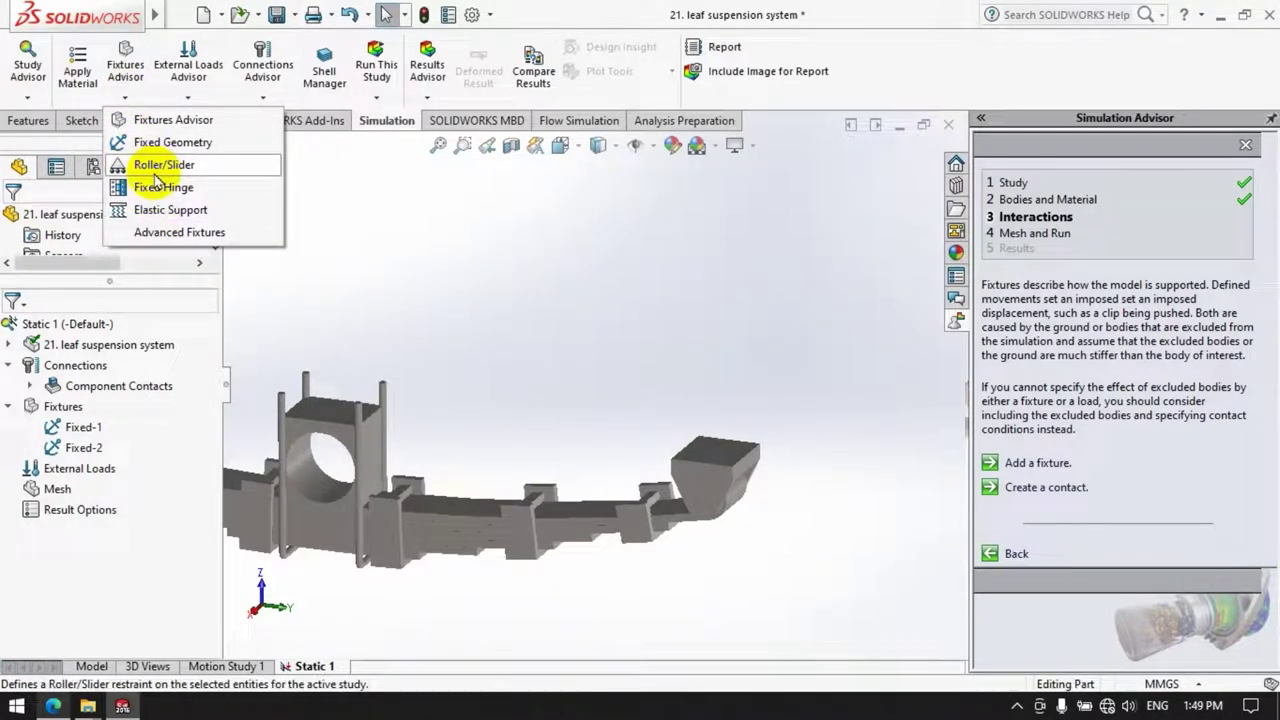
pyautogui.click(192, 99)
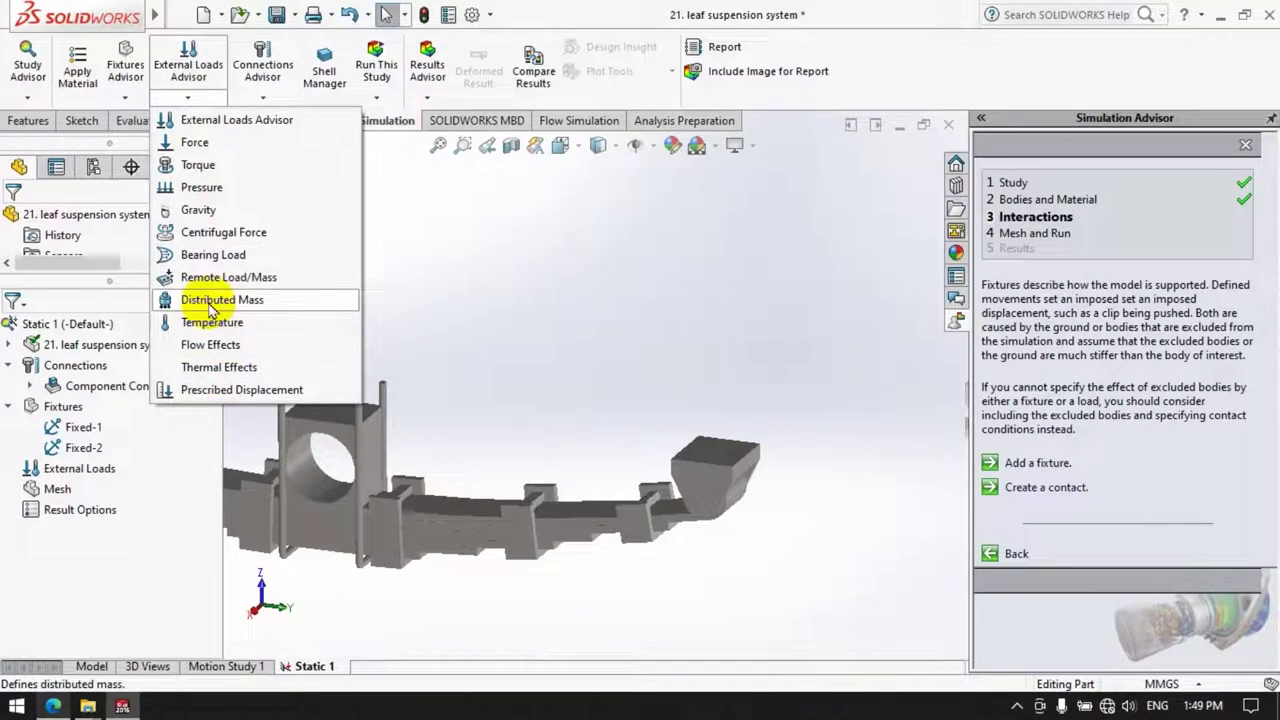
pyautogui.click(248, 100)
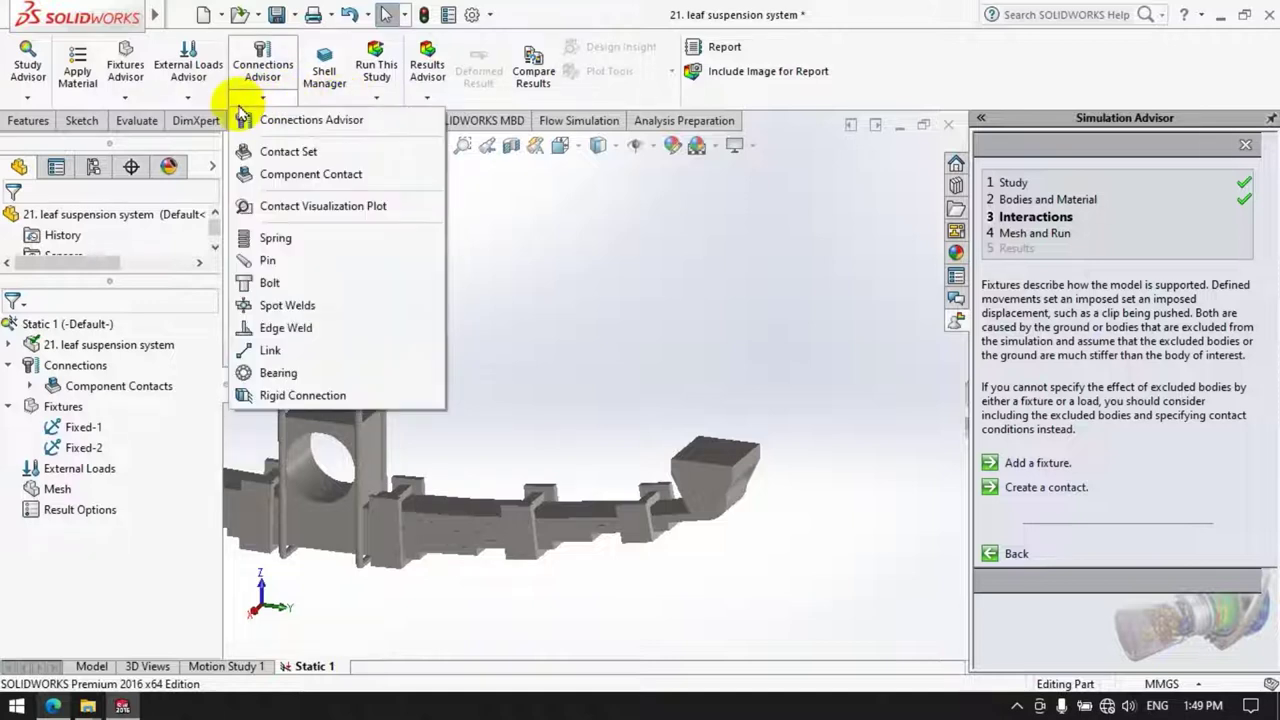
pyautogui.click(120, 112)
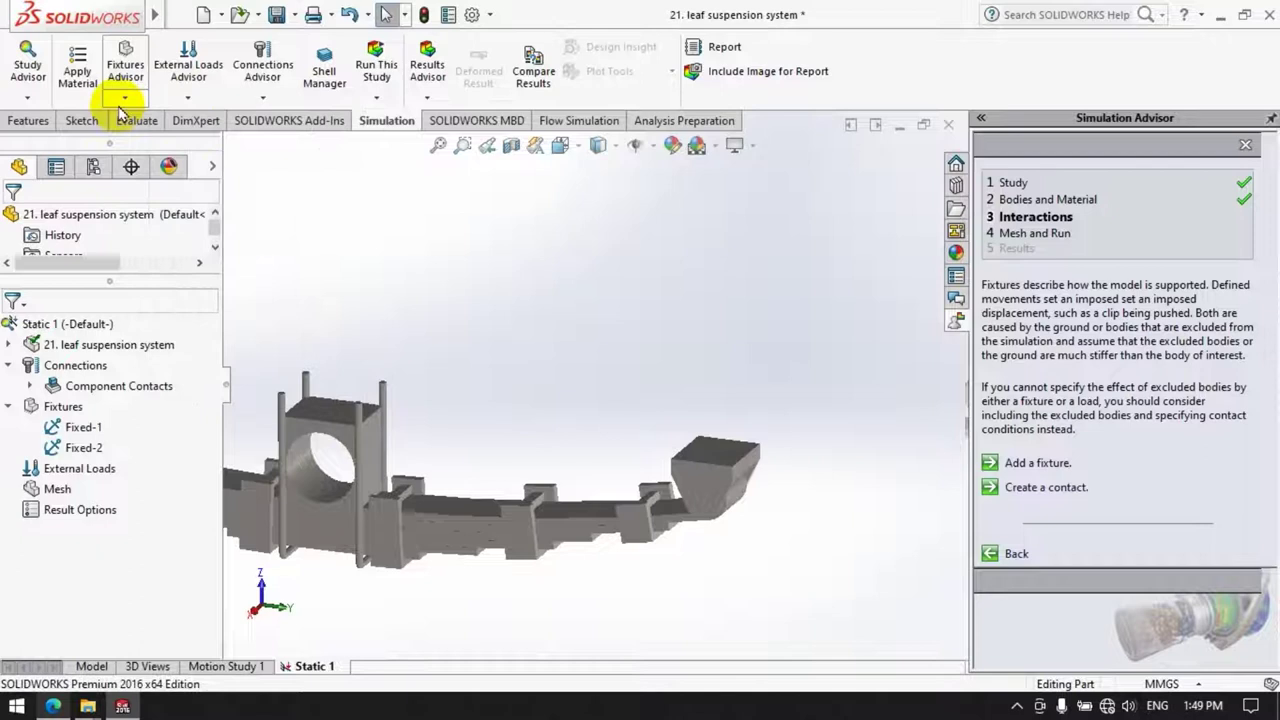
pyautogui.click(122, 105)
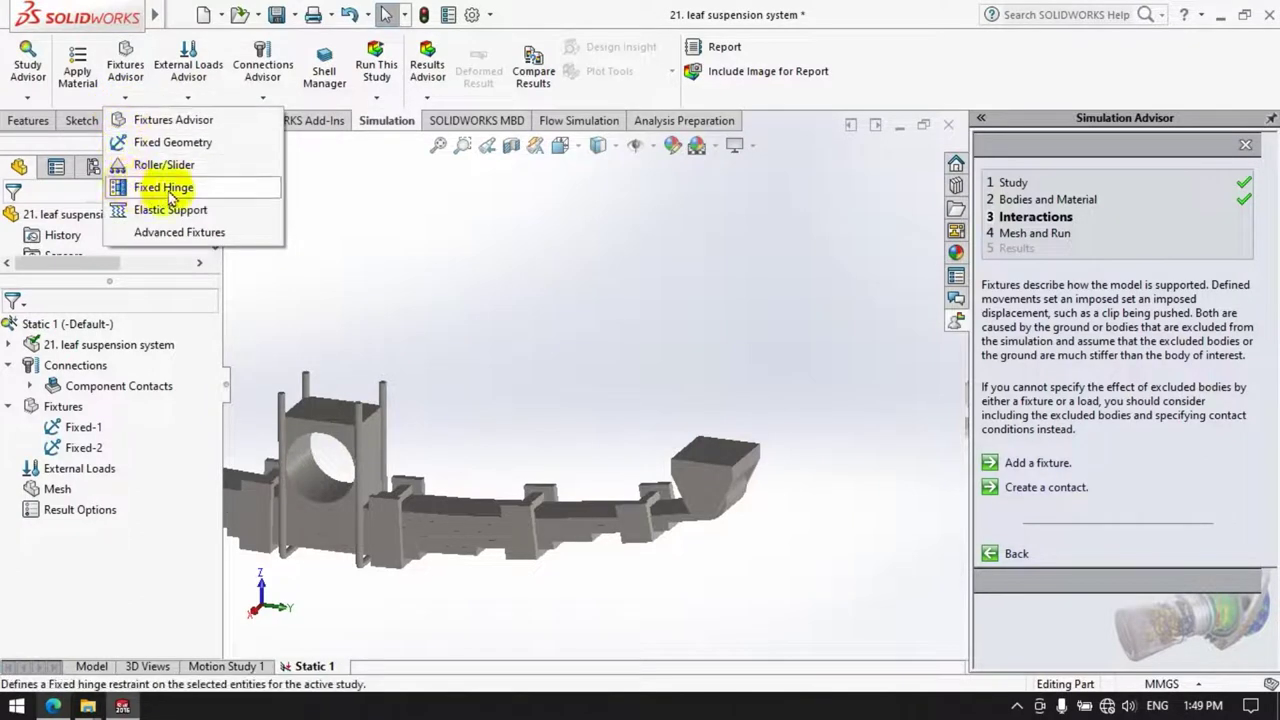
pyautogui.click(157, 166)
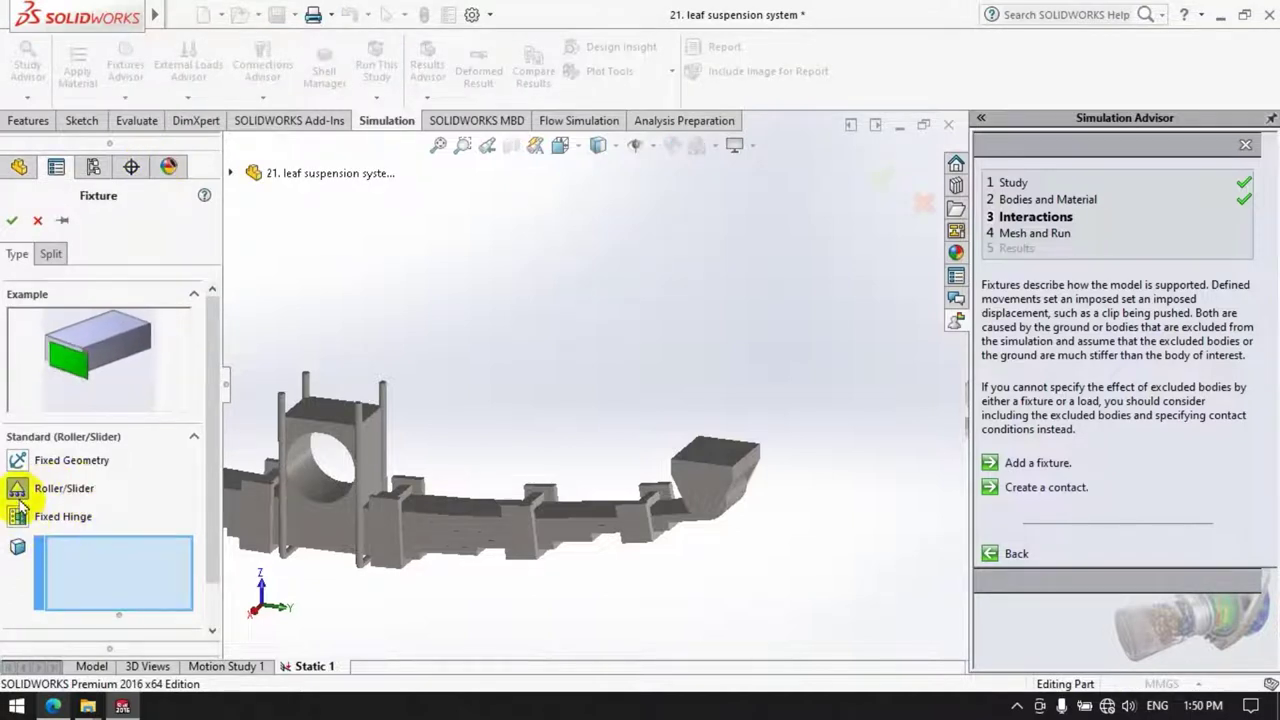
pyautogui.click(313, 484)
pyautogui.moveTo(576, 391); pyautogui.dragTo(258, 378, button='middle')
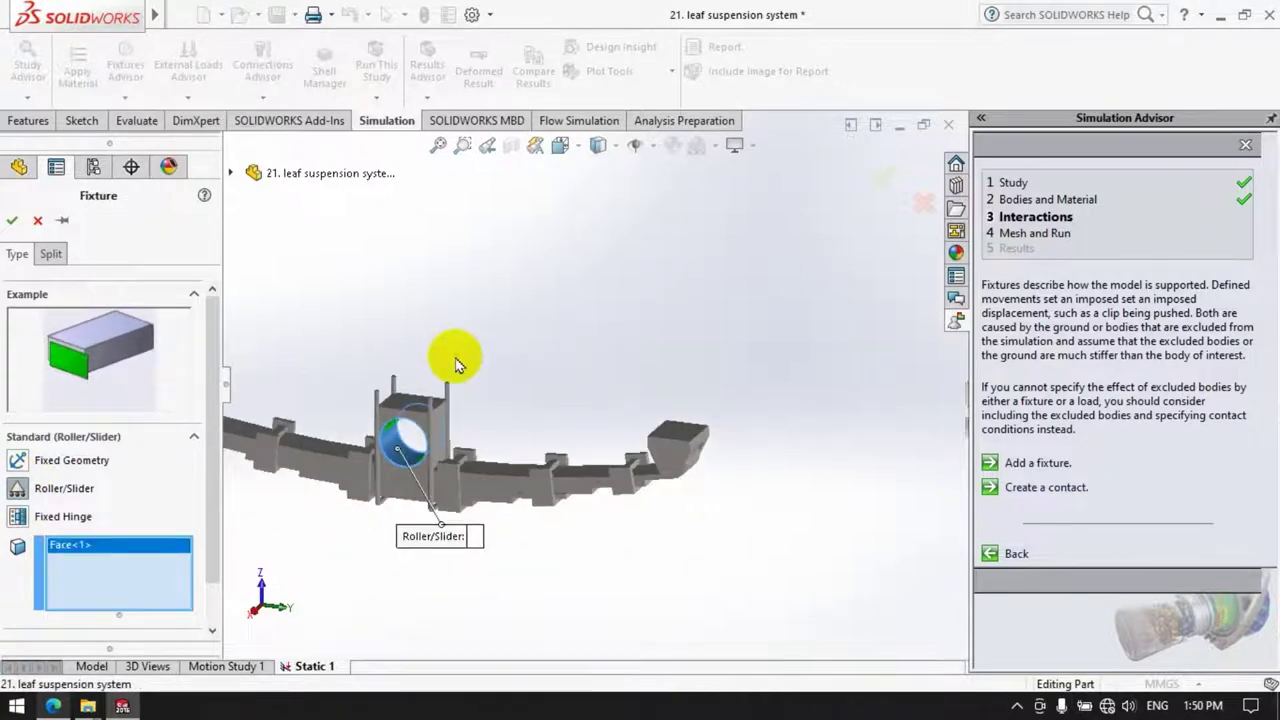
pyautogui.scroll(-1, 125, 470)
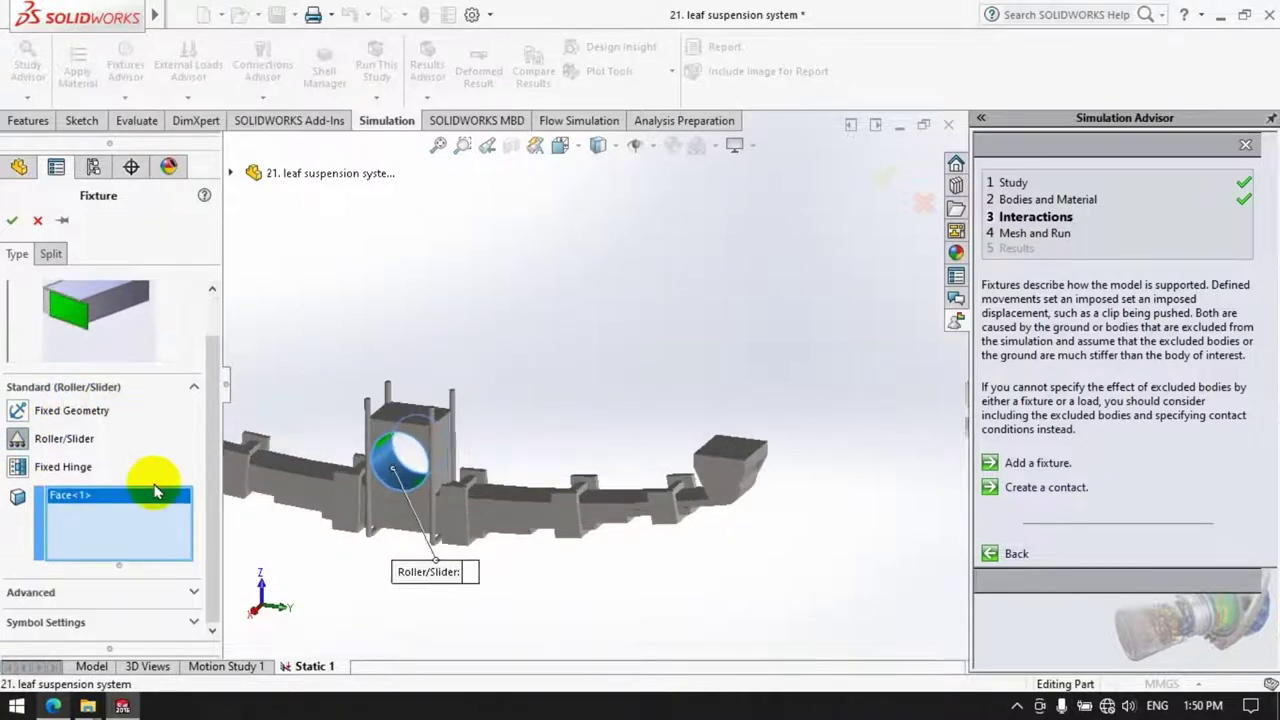
pyautogui.click(80, 594)
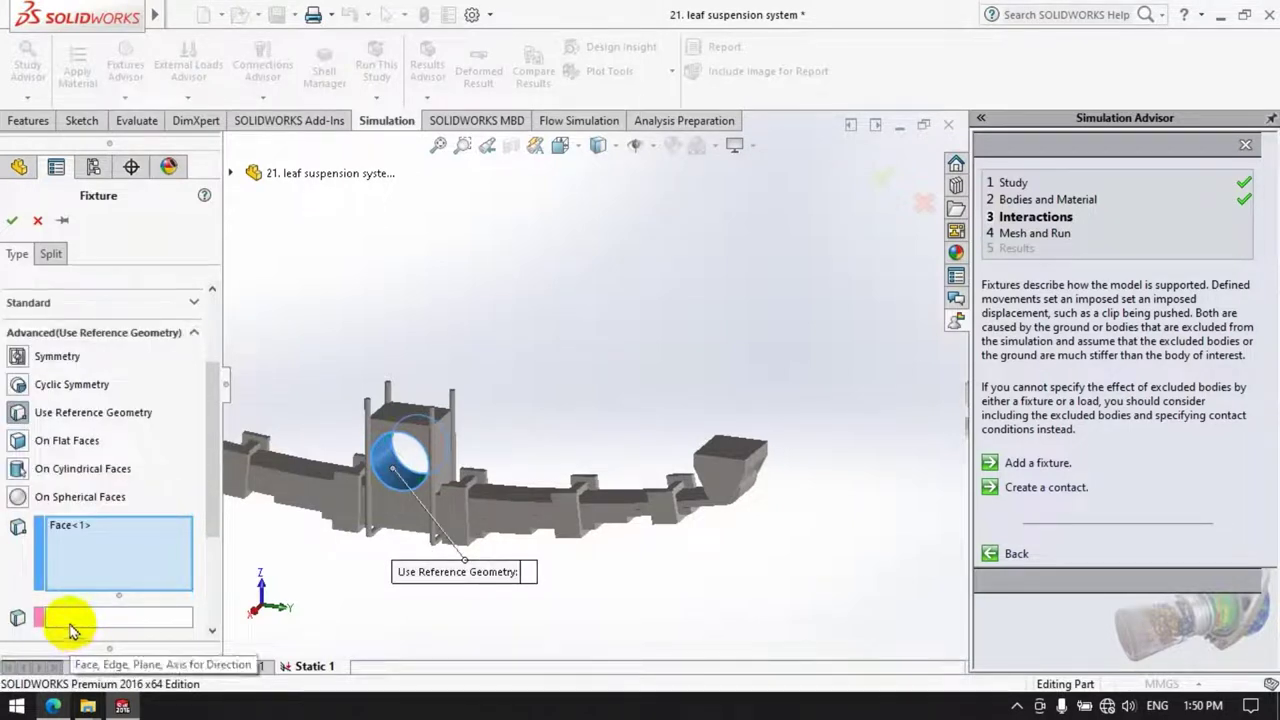
pyautogui.click(70, 622)
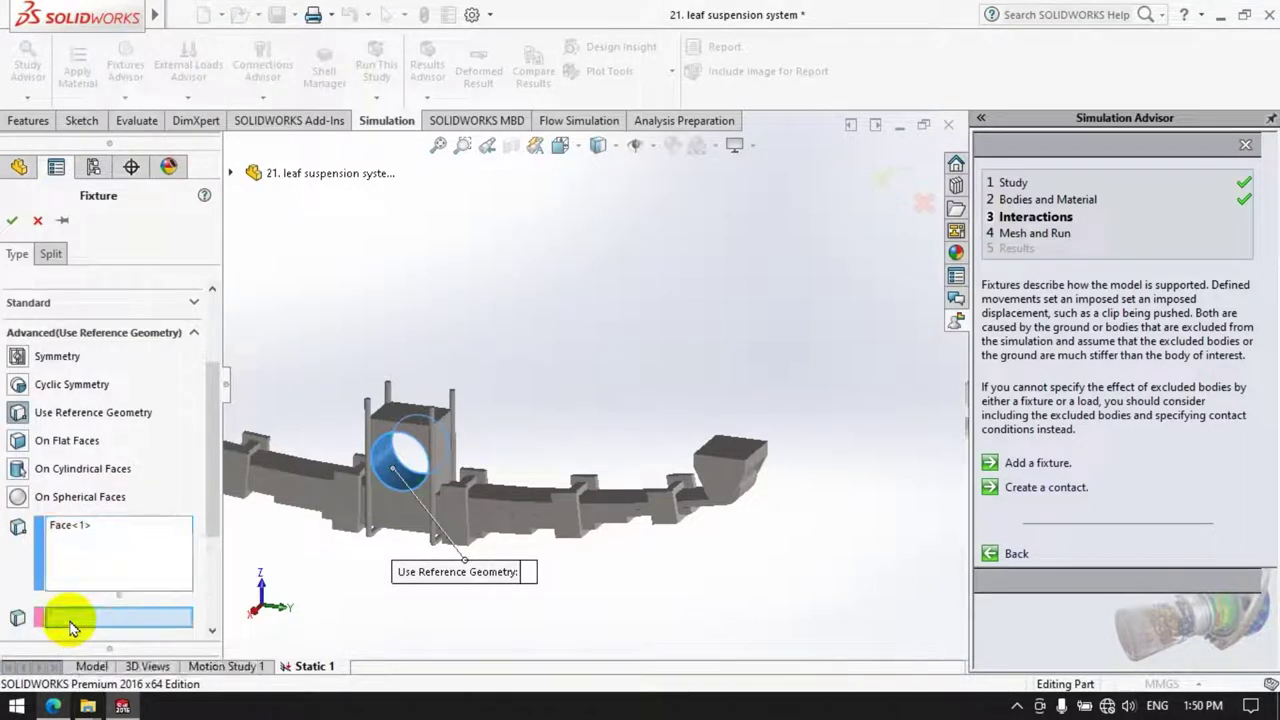
pyautogui.click(405, 413)
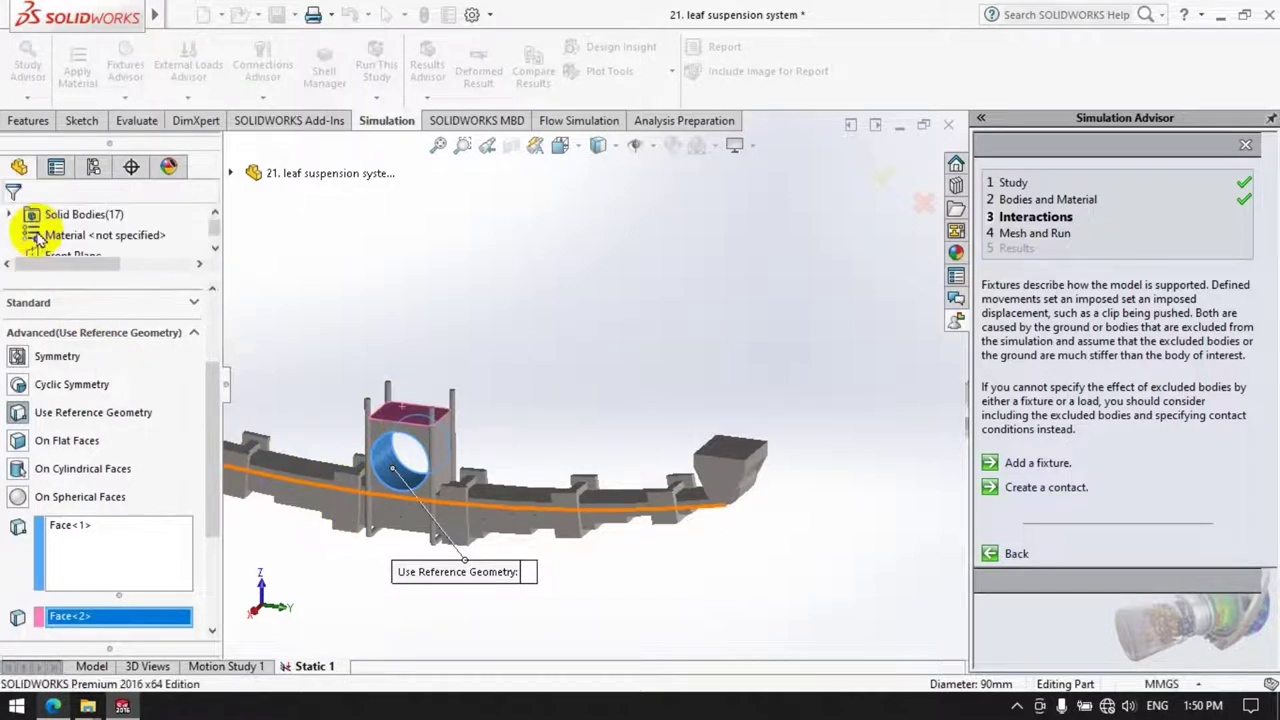
pyautogui.press('Return')
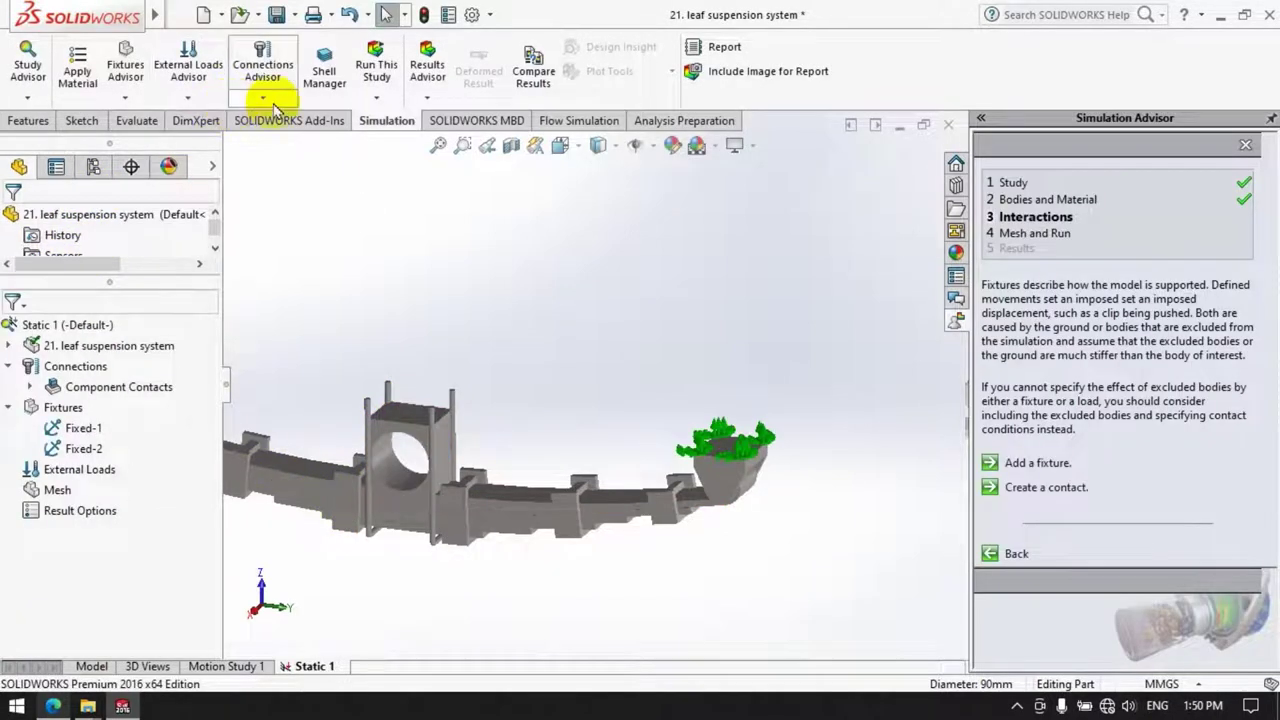
# - Start a force load on the round hole face, with its direction set by the bracket's top face
pyautogui.click(188, 97)
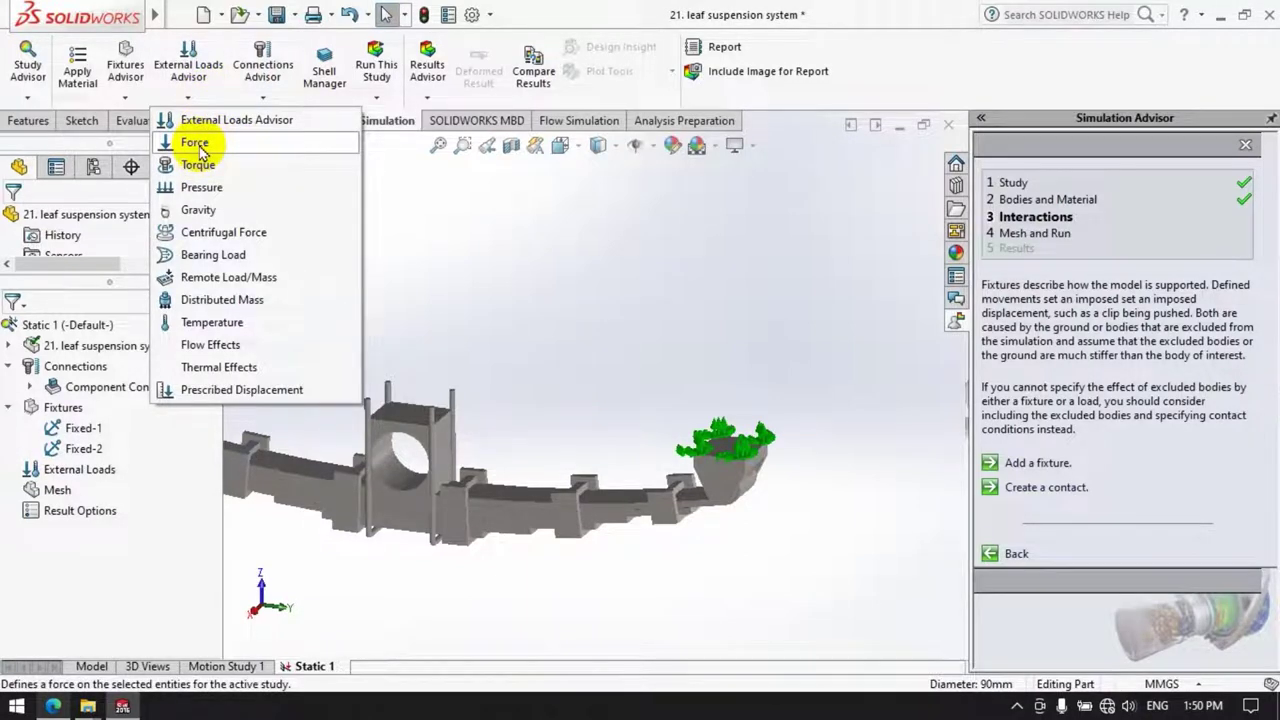
pyautogui.click(195, 143)
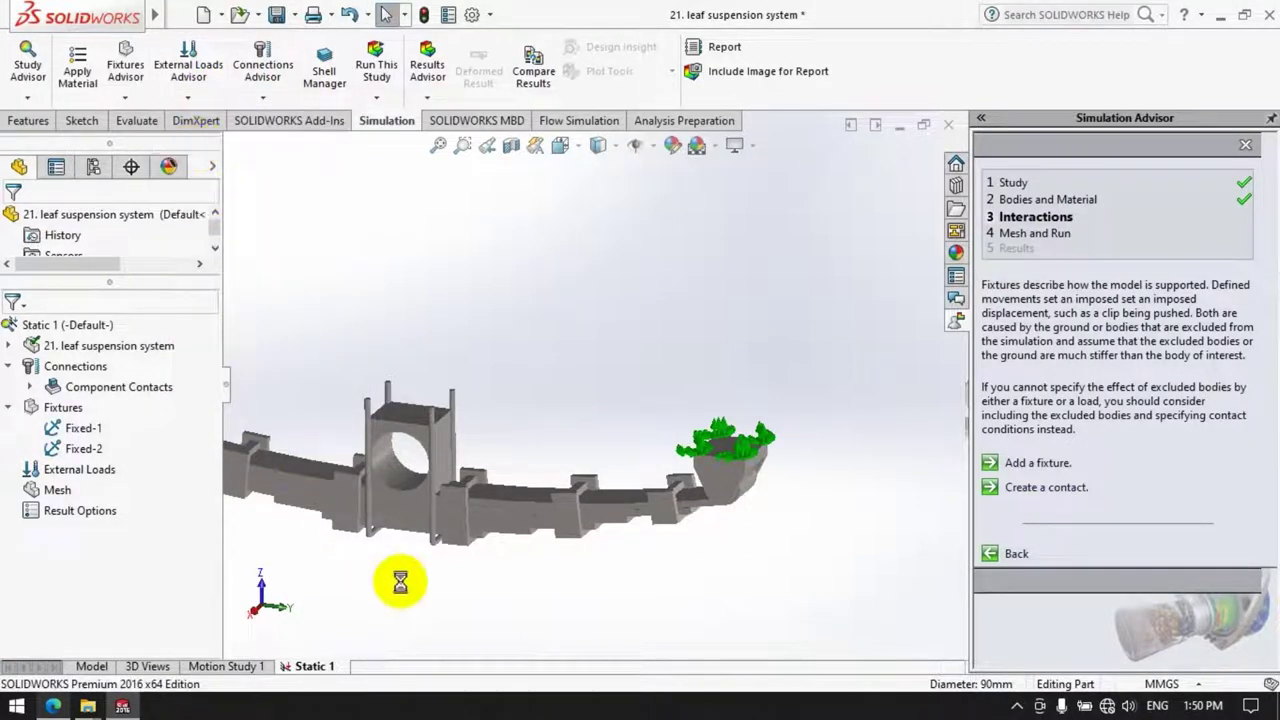
pyautogui.click(398, 470)
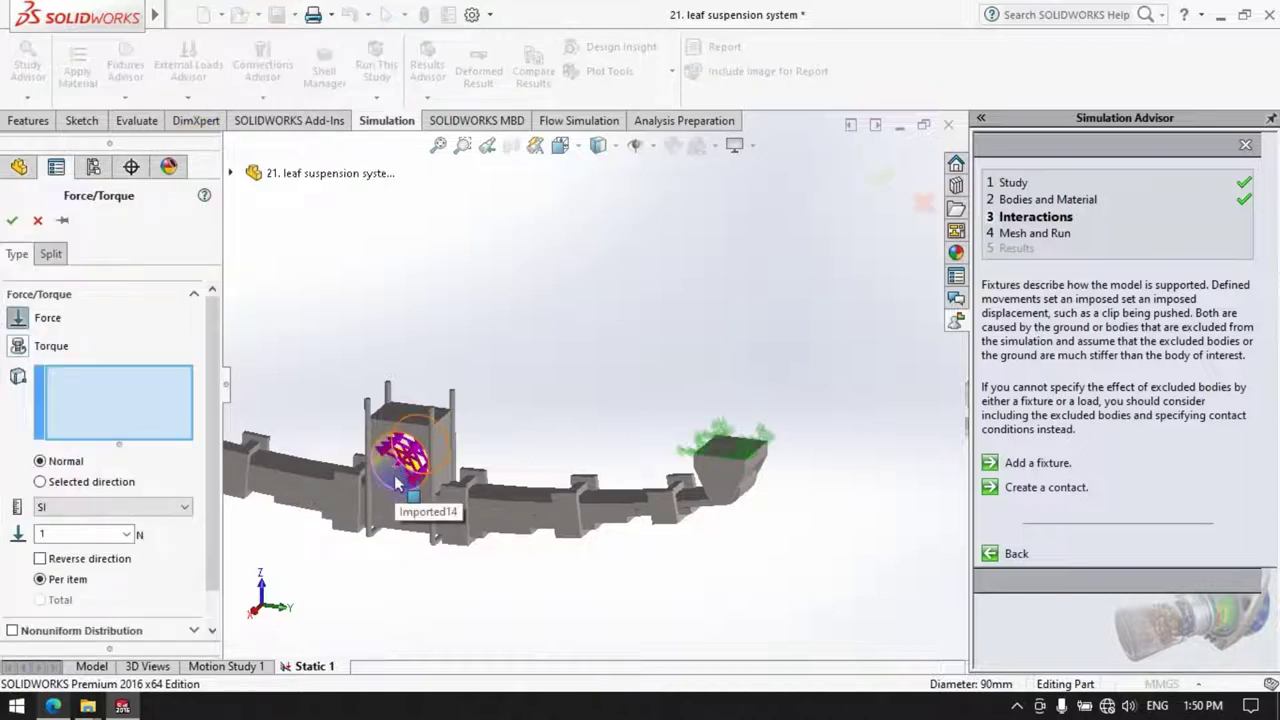
pyautogui.click(396, 483)
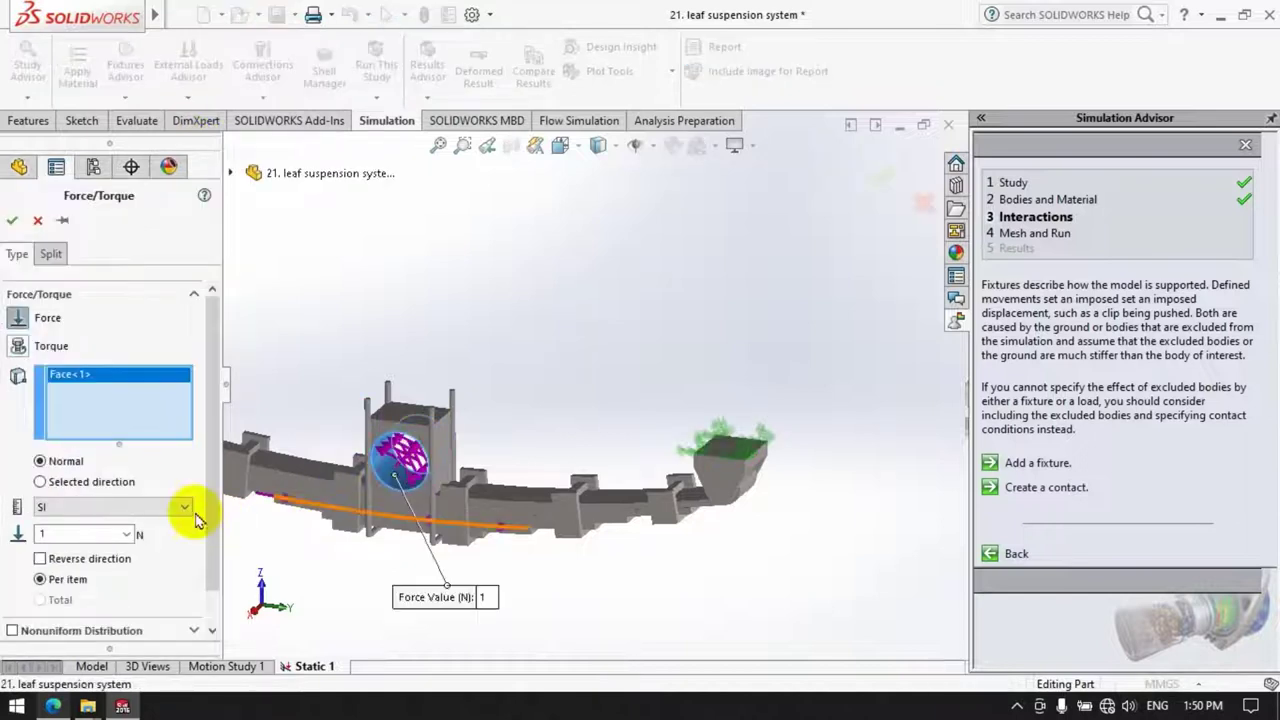
pyautogui.click(86, 483)
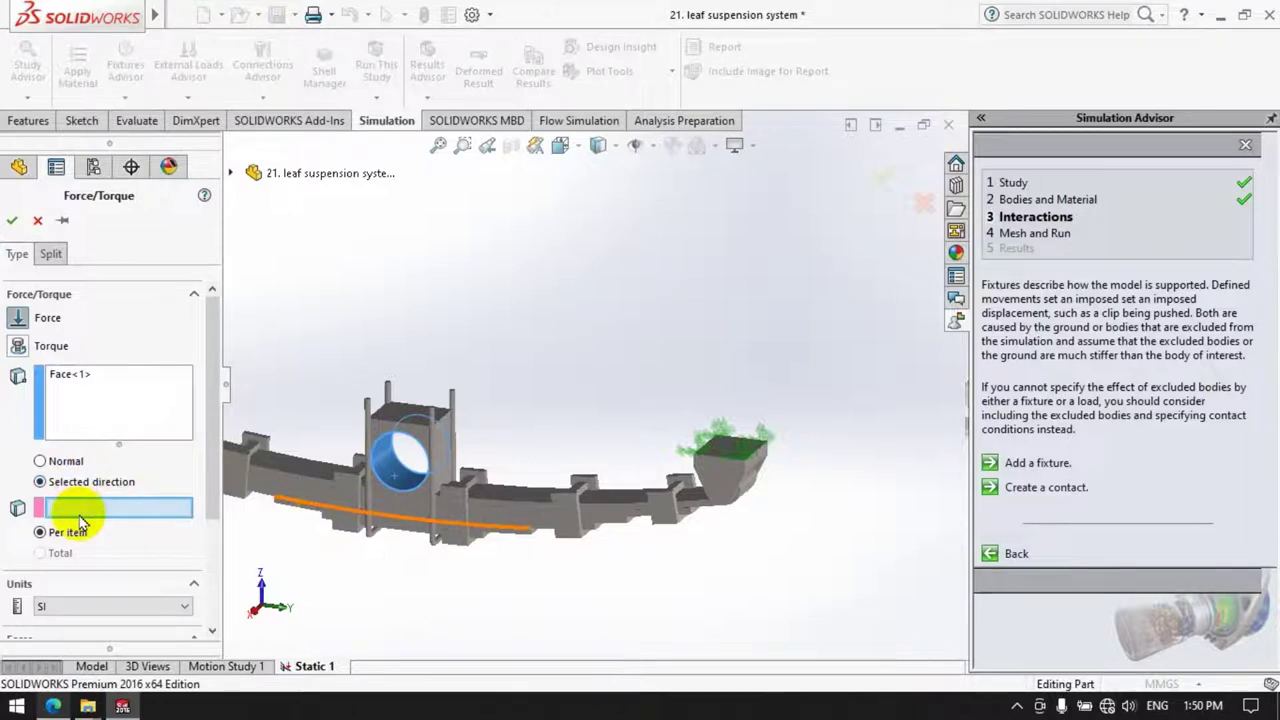
pyautogui.click(390, 412)
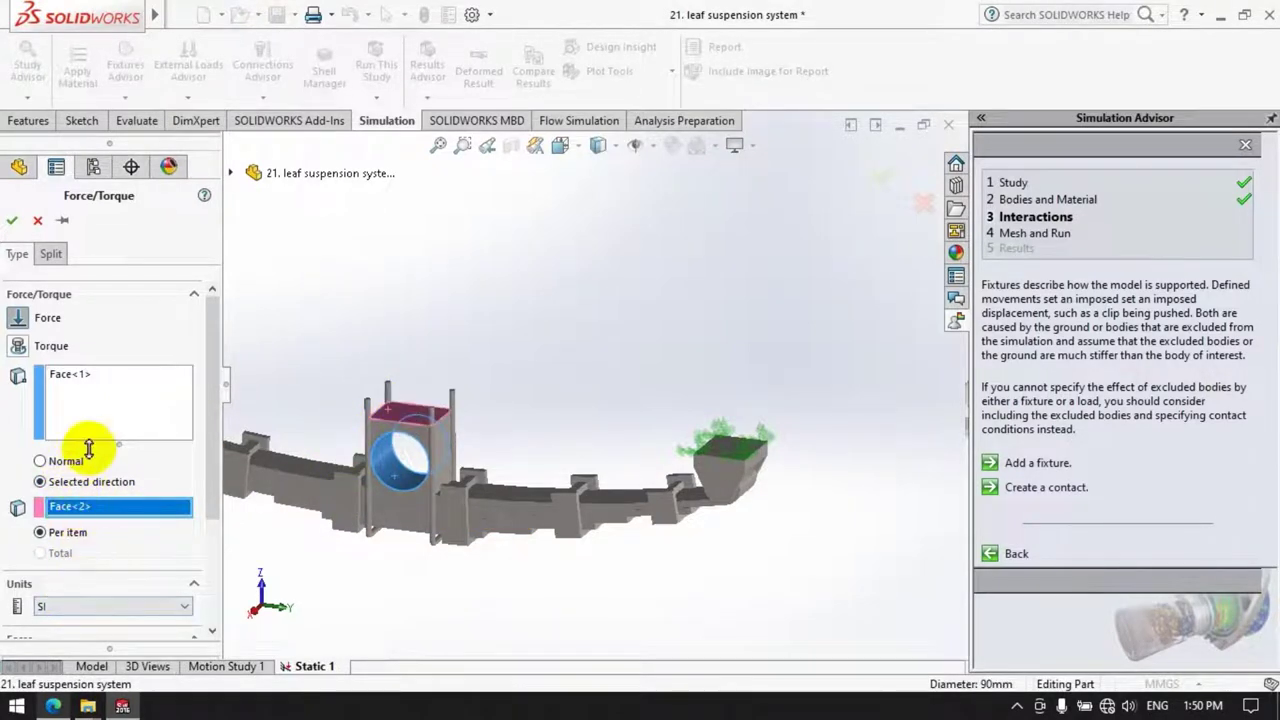
# - Set the force normal to the plane at 1000 N and confirm it as Force-1
pyautogui.moveTo(207, 491); pyautogui.dragTo(209, 586)
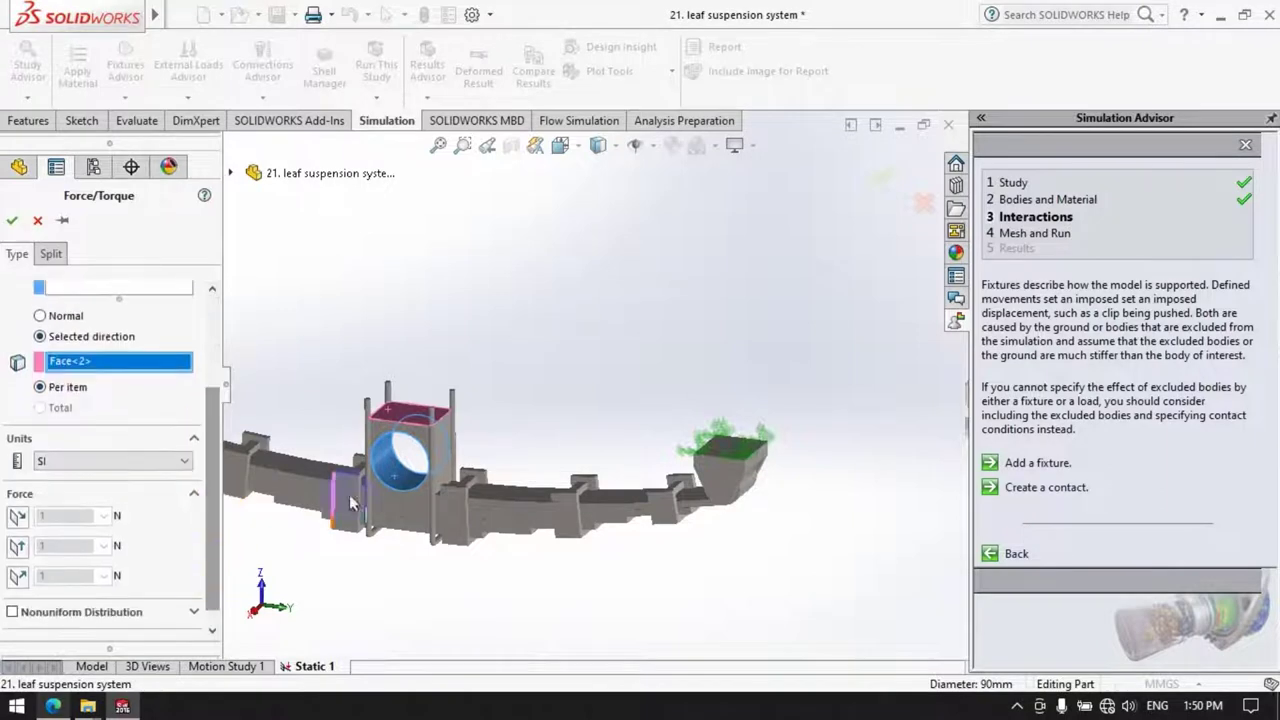
pyautogui.click(18, 518)
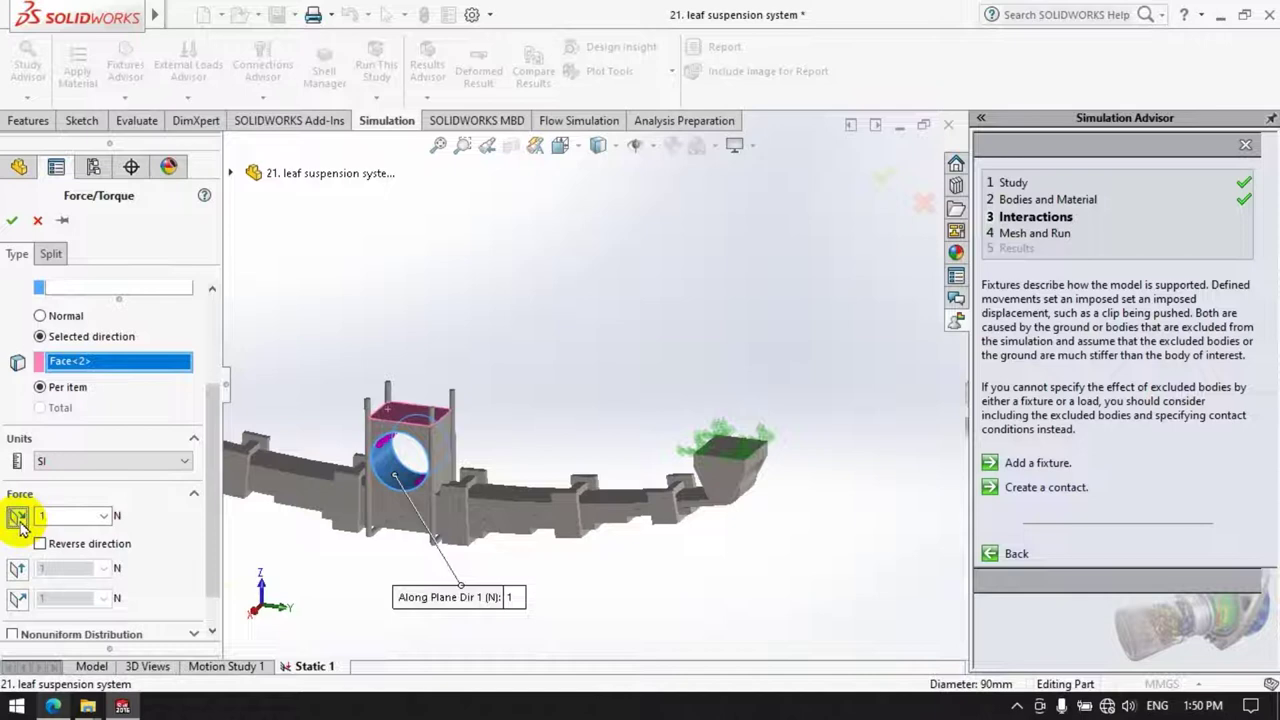
pyautogui.click(19, 520)
pyautogui.click(18, 550)
pyautogui.click(18, 549)
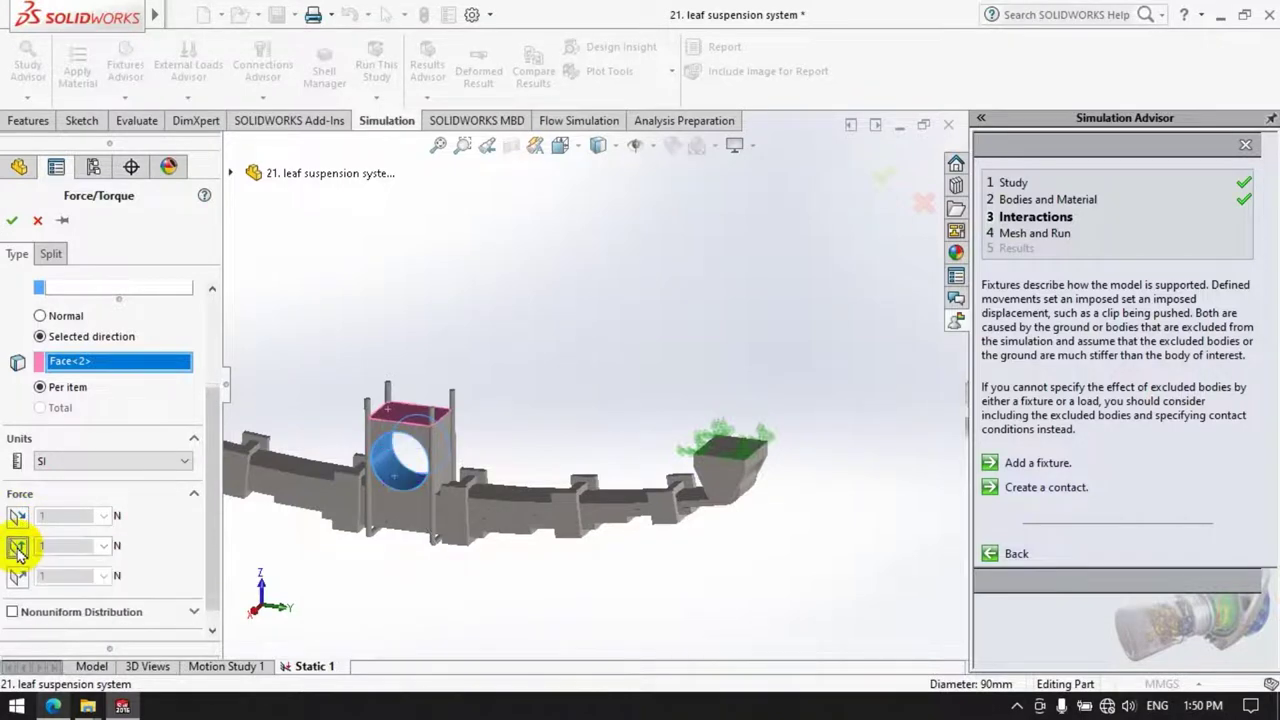
pyautogui.click(17, 577)
pyautogui.doubleClick(72, 574)
pyautogui.write('000')
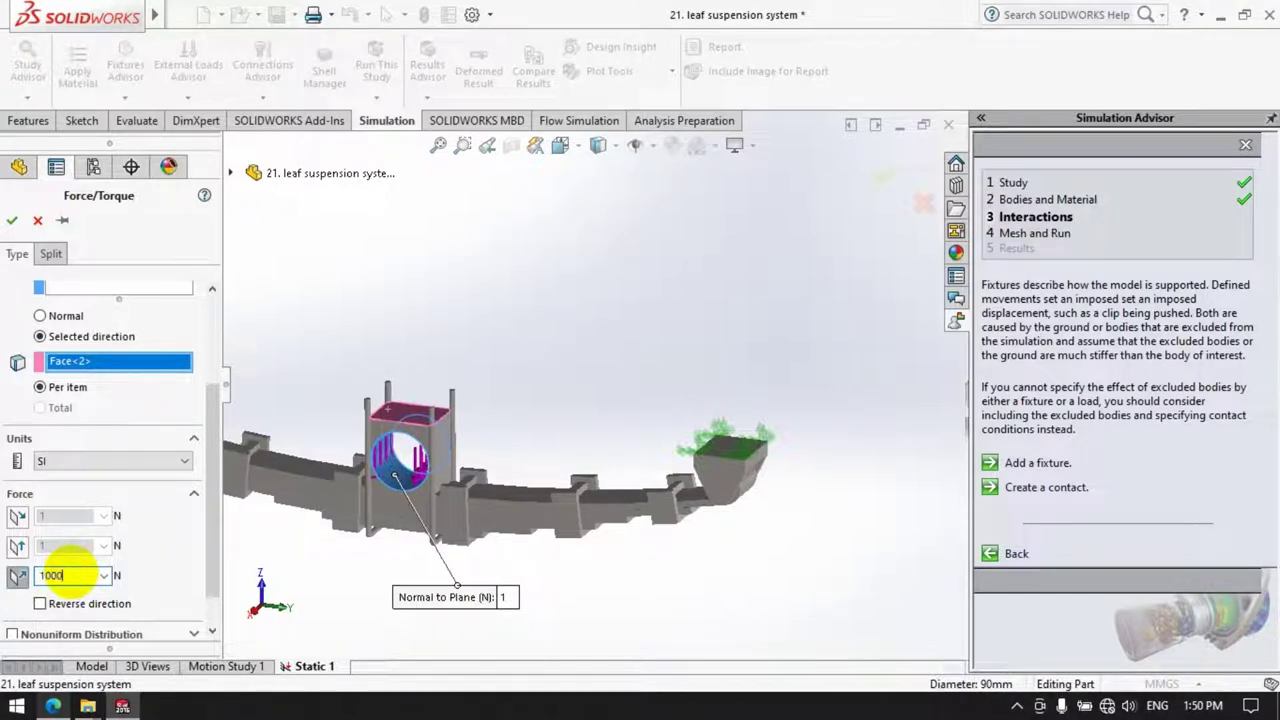
pyautogui.click(400, 275)
pyautogui.press('f')
pyautogui.scroll(3, 35, 330)
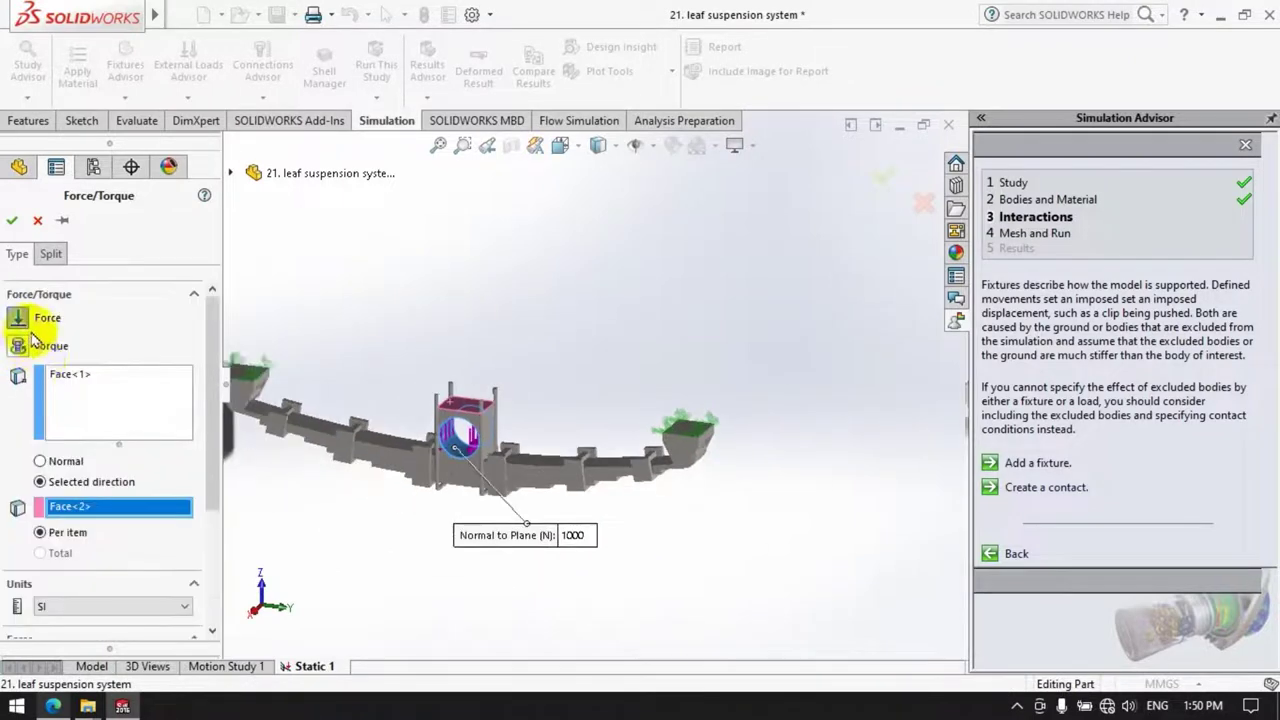
pyautogui.click(40, 461)
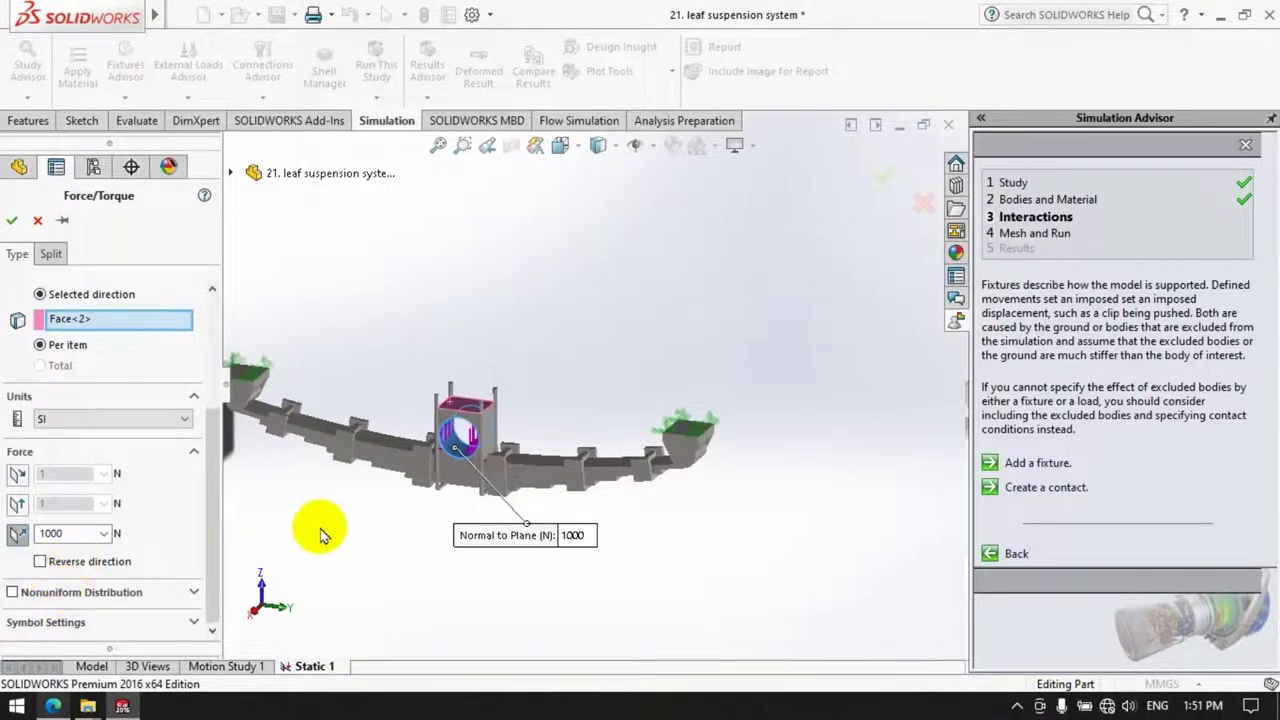
pyautogui.click(12, 221)
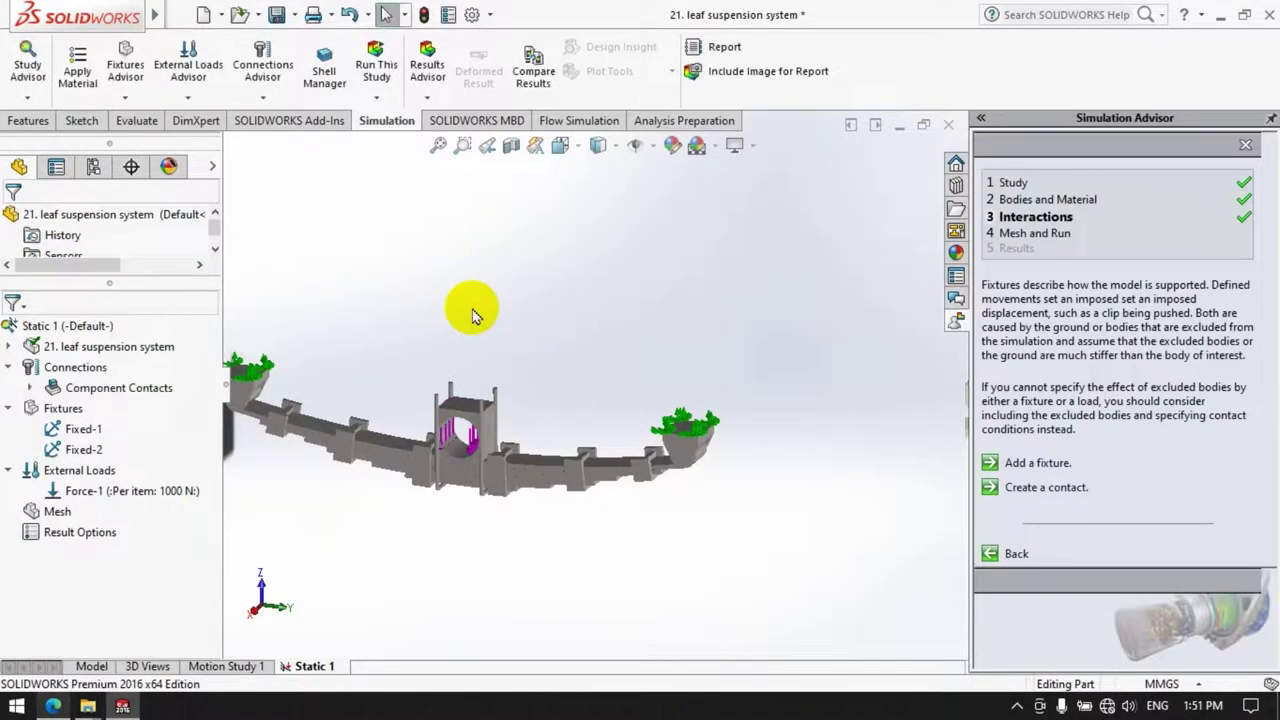
# - Create the mesh from the Static 1 Mesh item, covering all 17 solid bodies
pyautogui.click(85, 491)
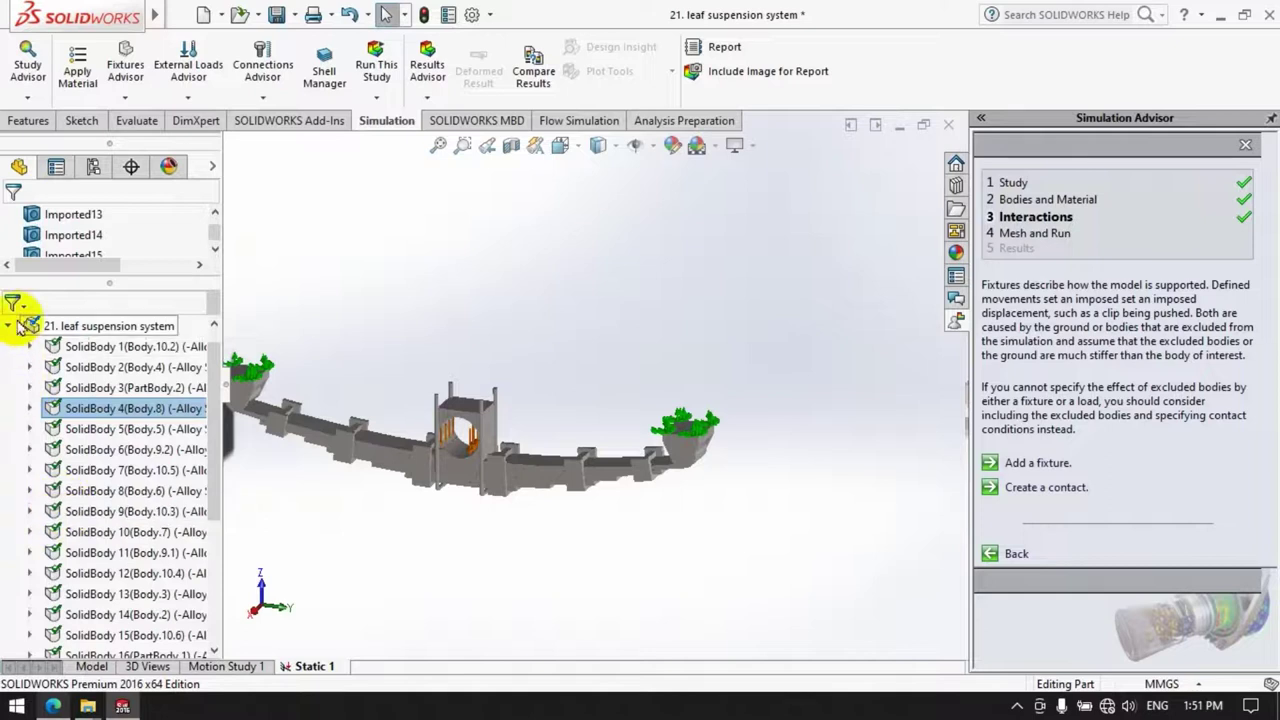
pyautogui.click(10, 328)
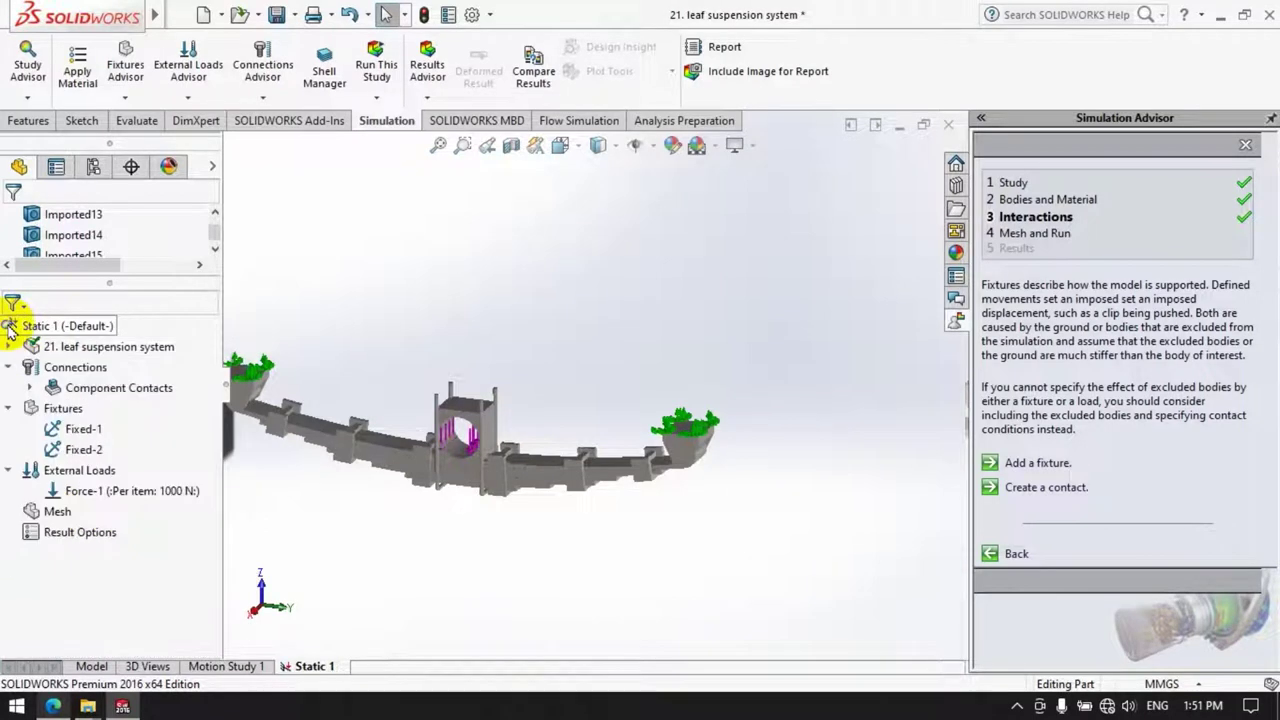
pyautogui.rightClick(55, 515)
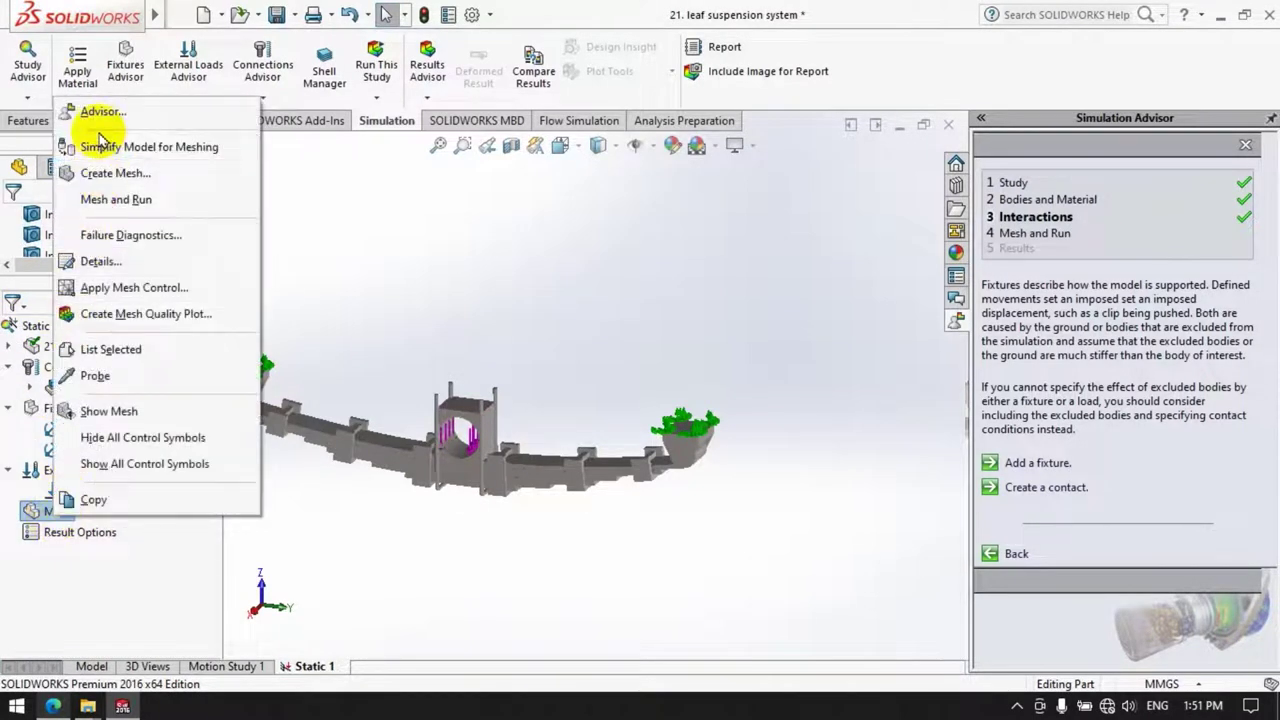
pyautogui.click(94, 172)
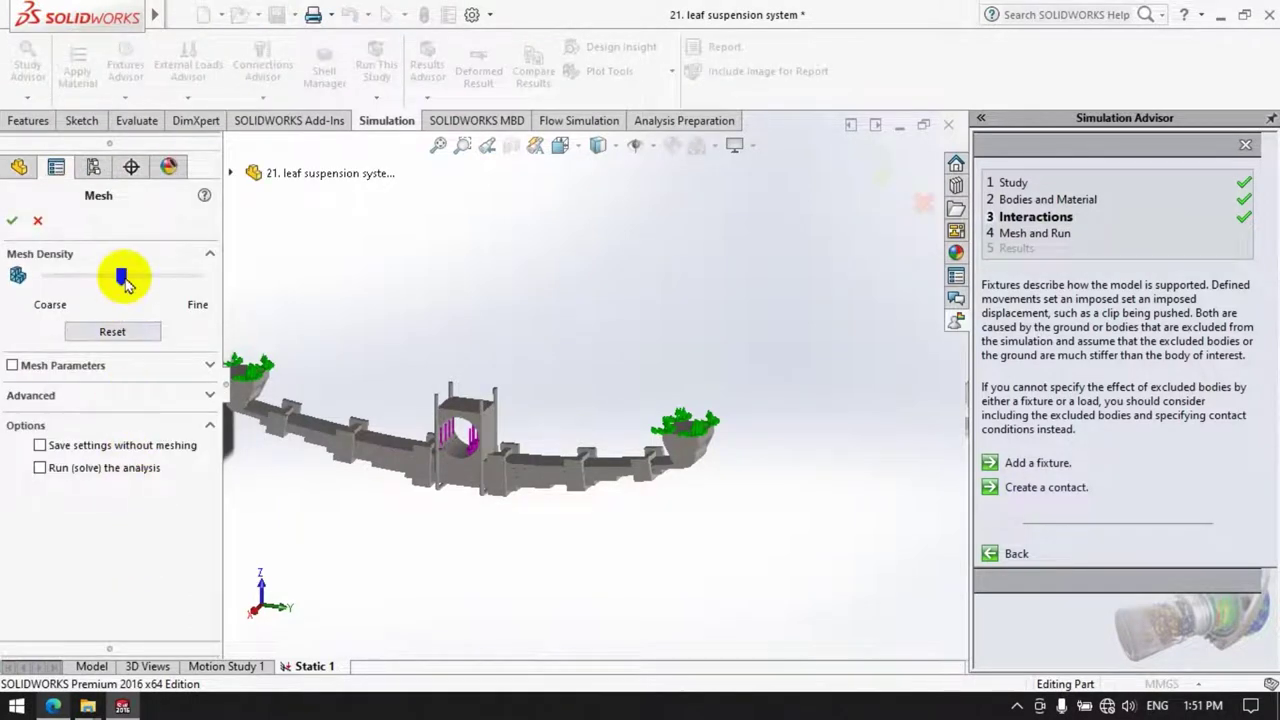
pyautogui.click(12, 220)
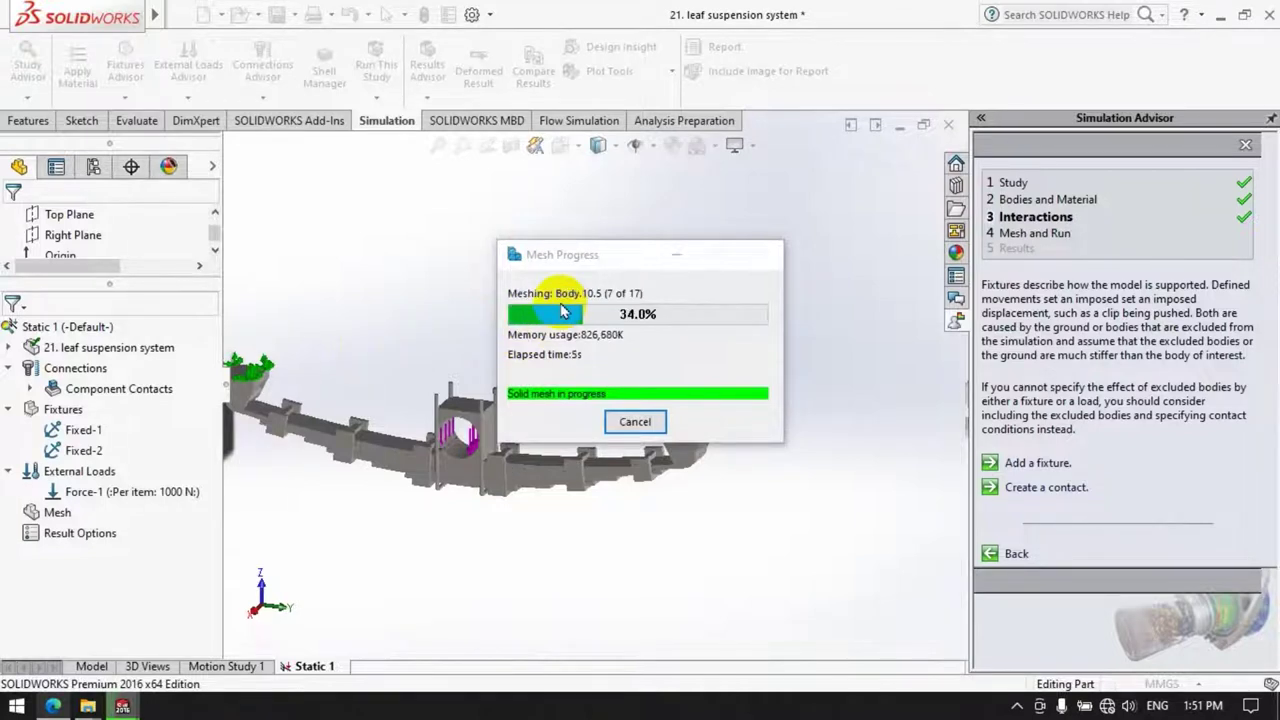
pyautogui.moveTo(572, 262); pyautogui.dragTo(868, 195)
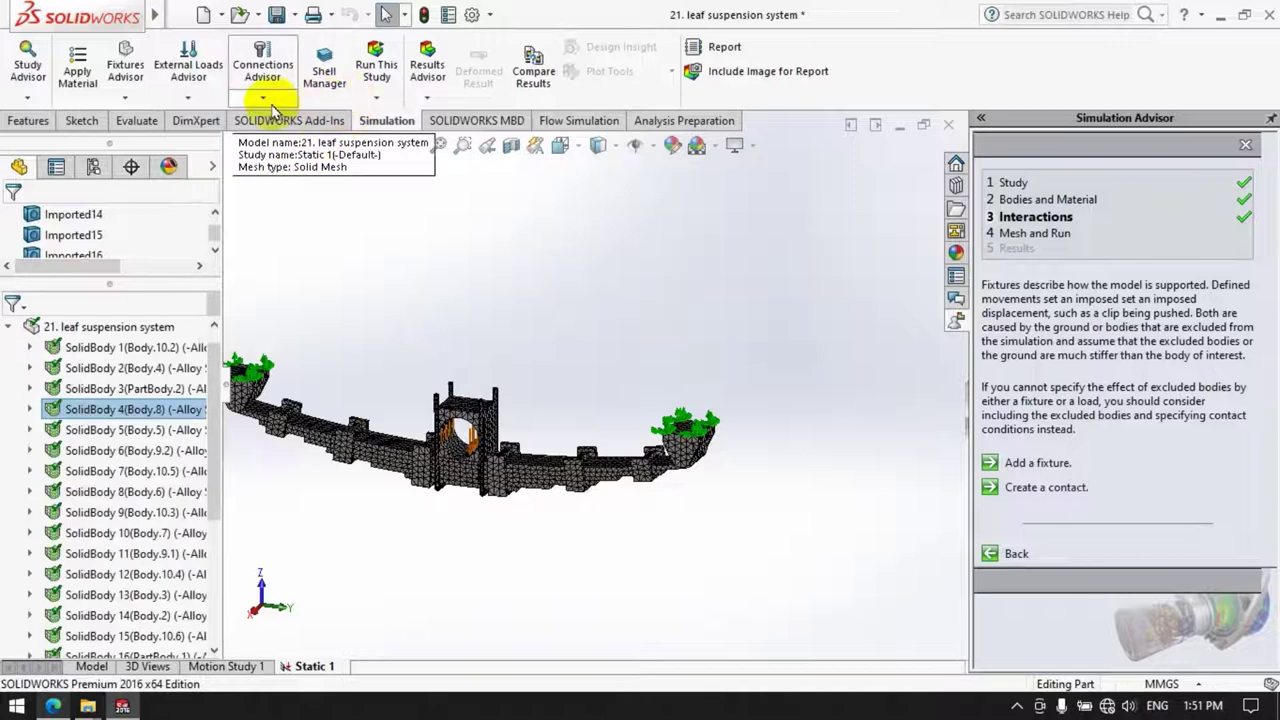
# - Run Static 1, which solves with a maximum displacement of 3.07436e-005 m
pyautogui.click(381, 104)
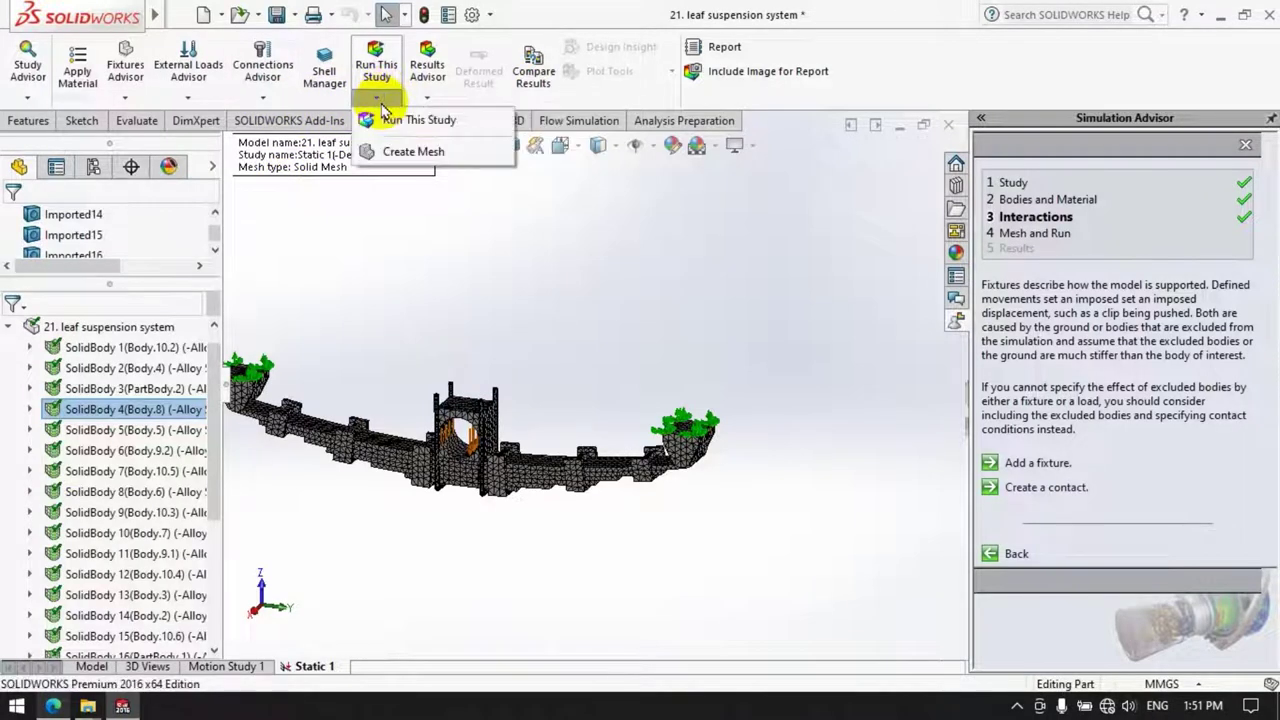
pyautogui.click(387, 126)
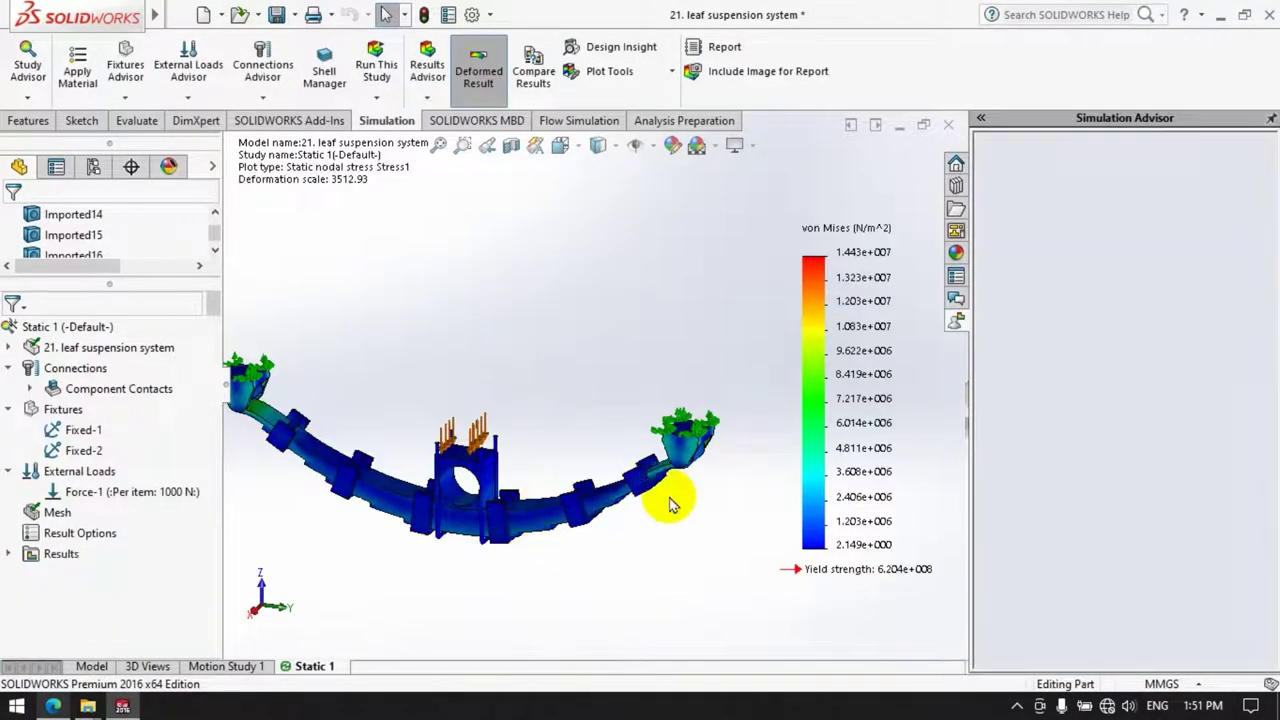
pyautogui.scroll(-2, 393, 466)
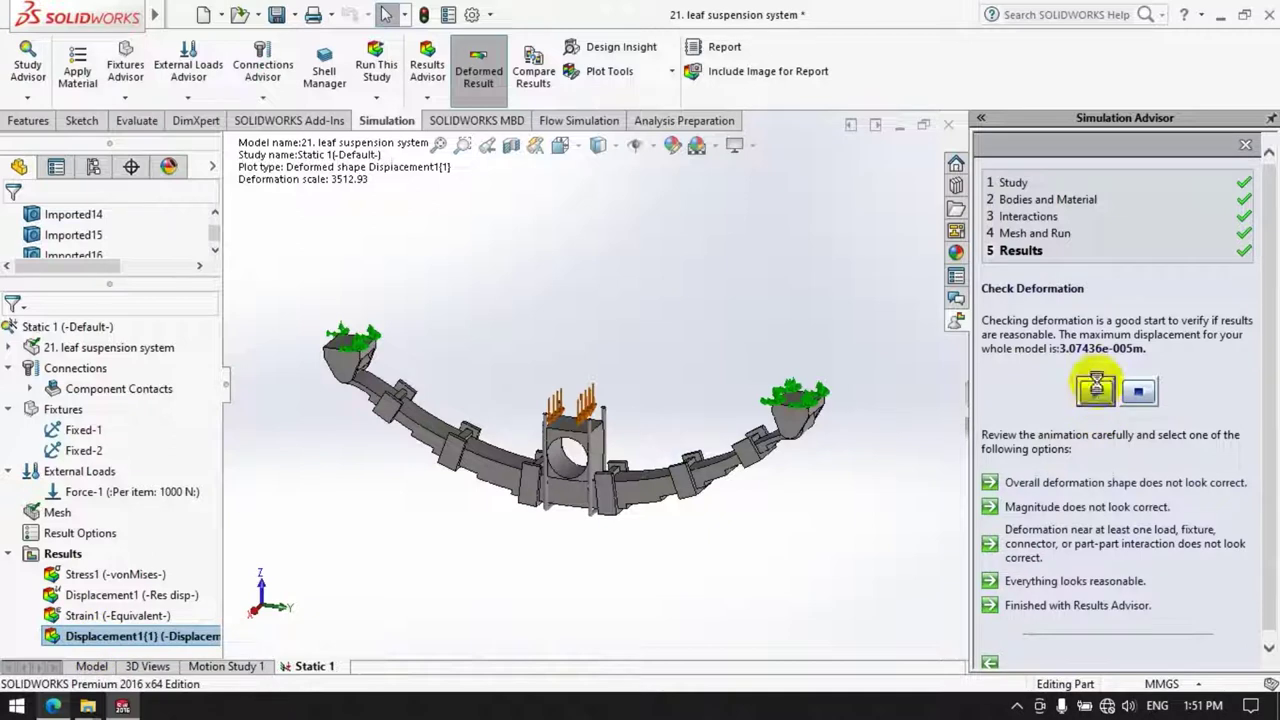
# - Play and stop the deformation animation while selecting the Displacement results, then close the Simulation Advisor
pyautogui.click(1096, 388)
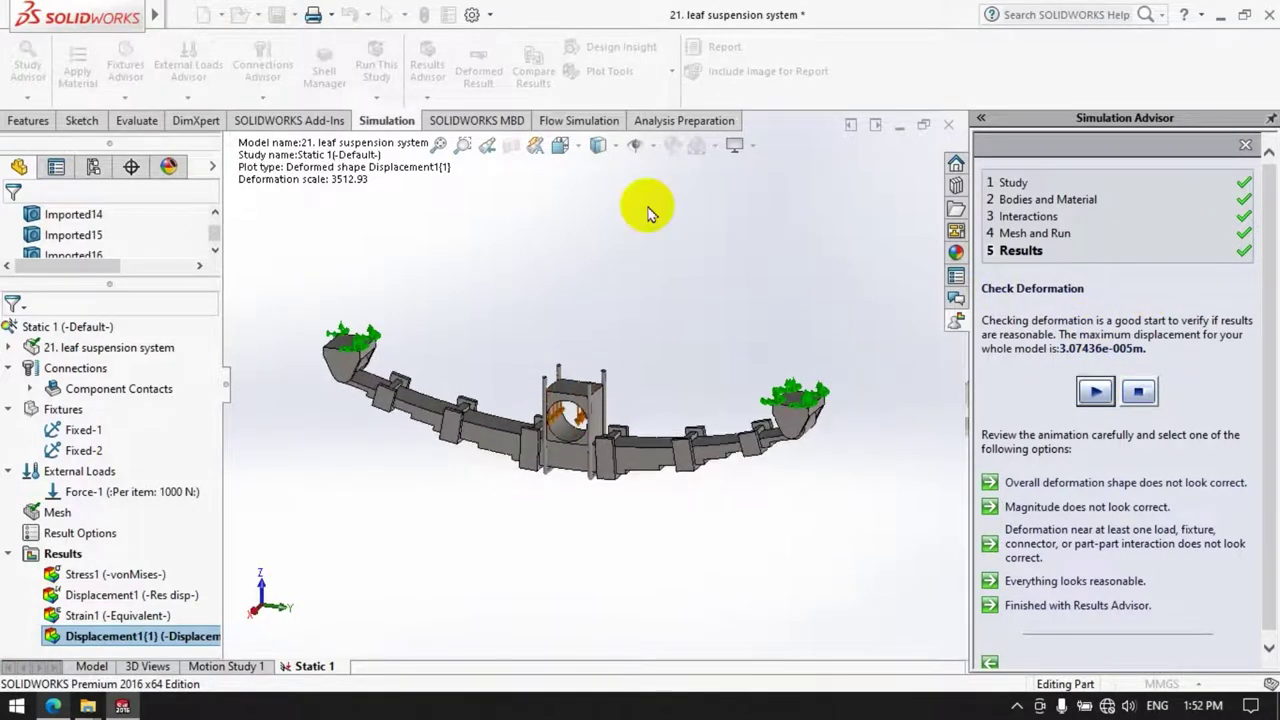
pyautogui.click(157, 638)
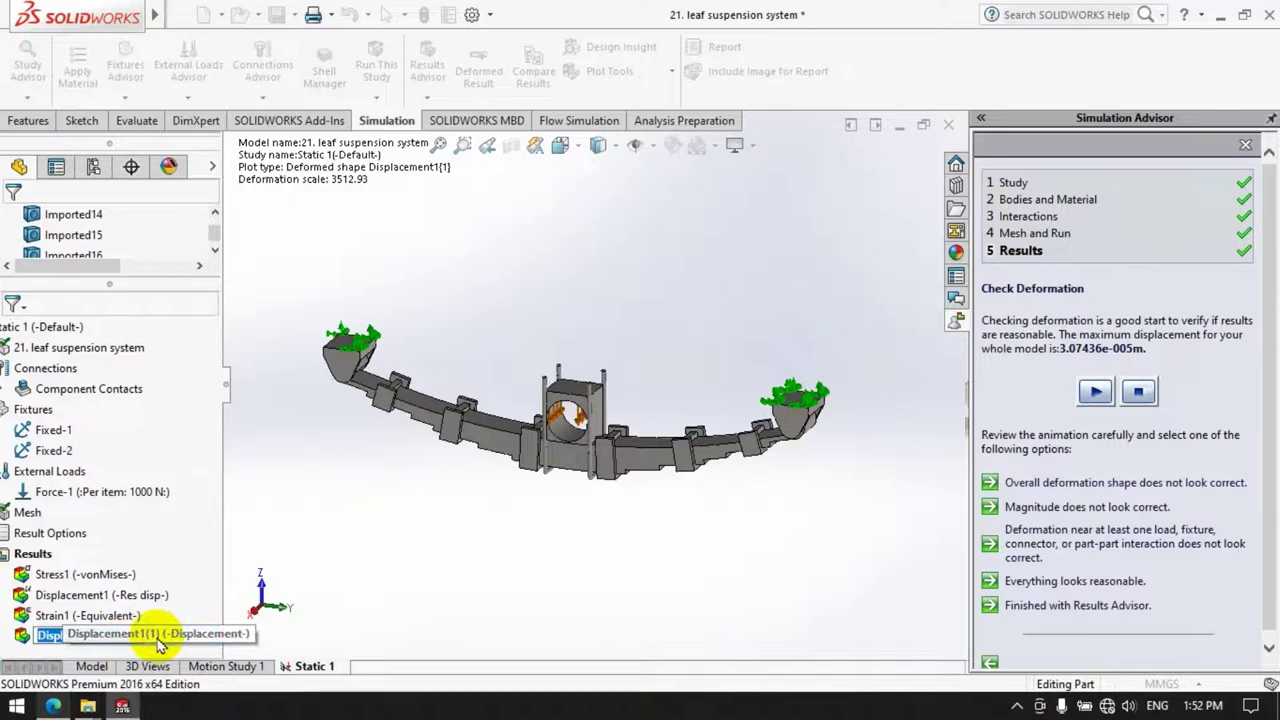
pyautogui.press('Escape')
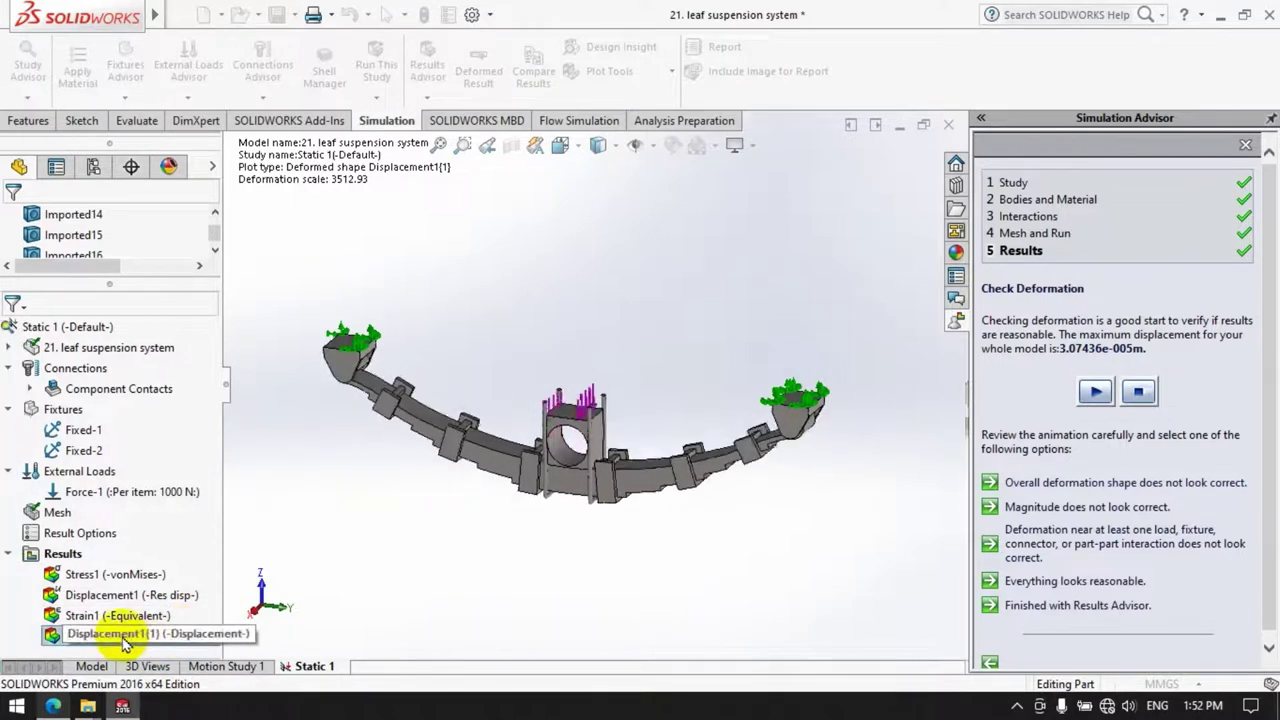
pyautogui.click(117, 597)
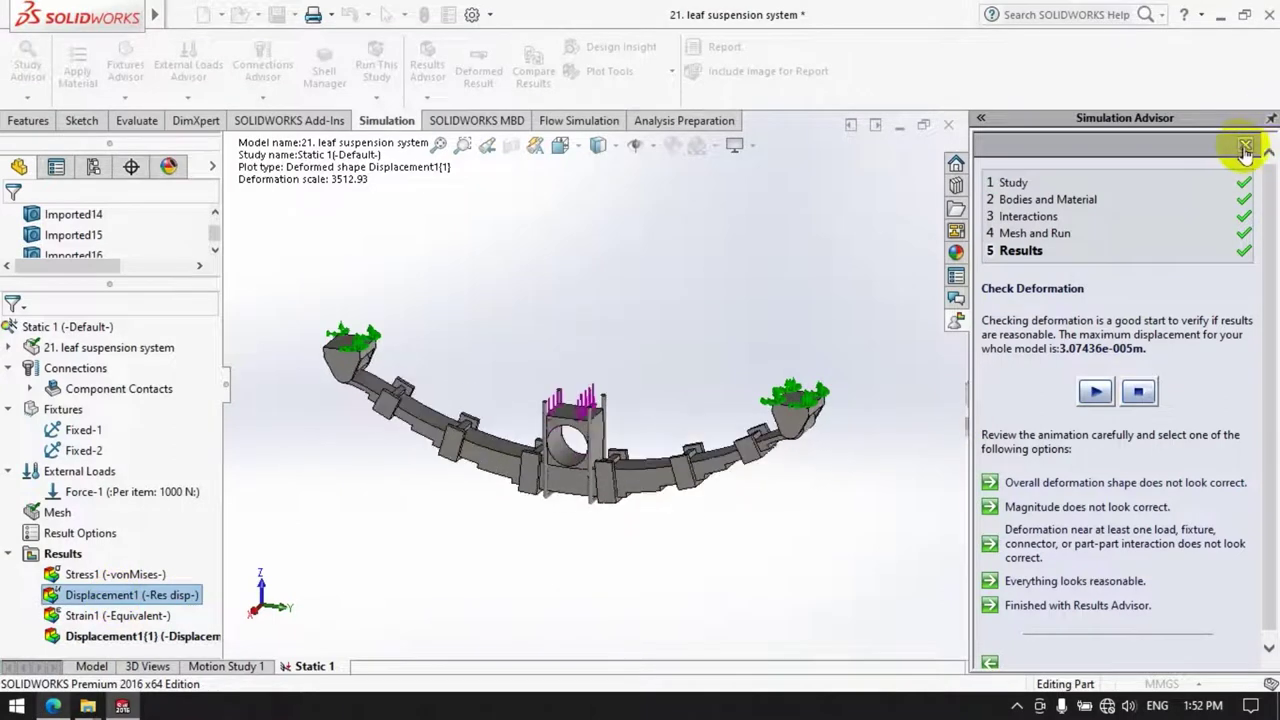
pyautogui.click(1138, 391)
pyautogui.click(1245, 148)
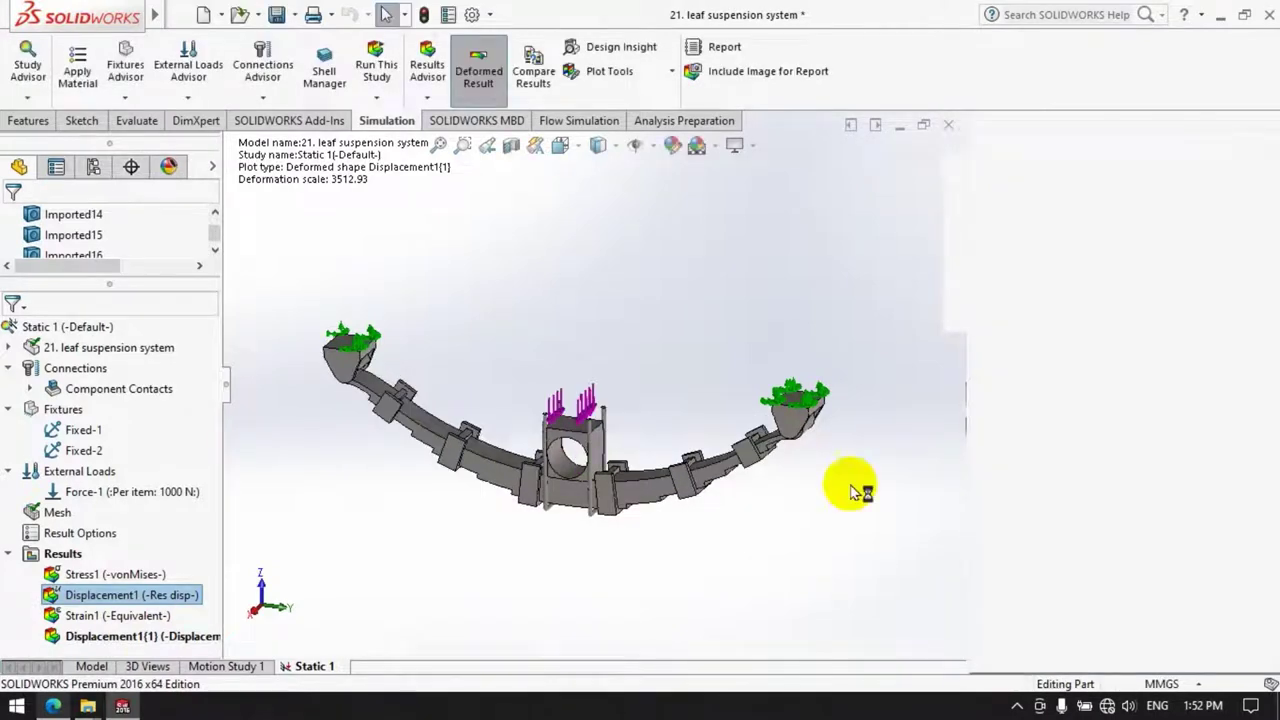
# - Show Displacement1 URES on the undeformed shape by unticking Deformed Result, then animate it
pyautogui.doubleClick(97, 598)
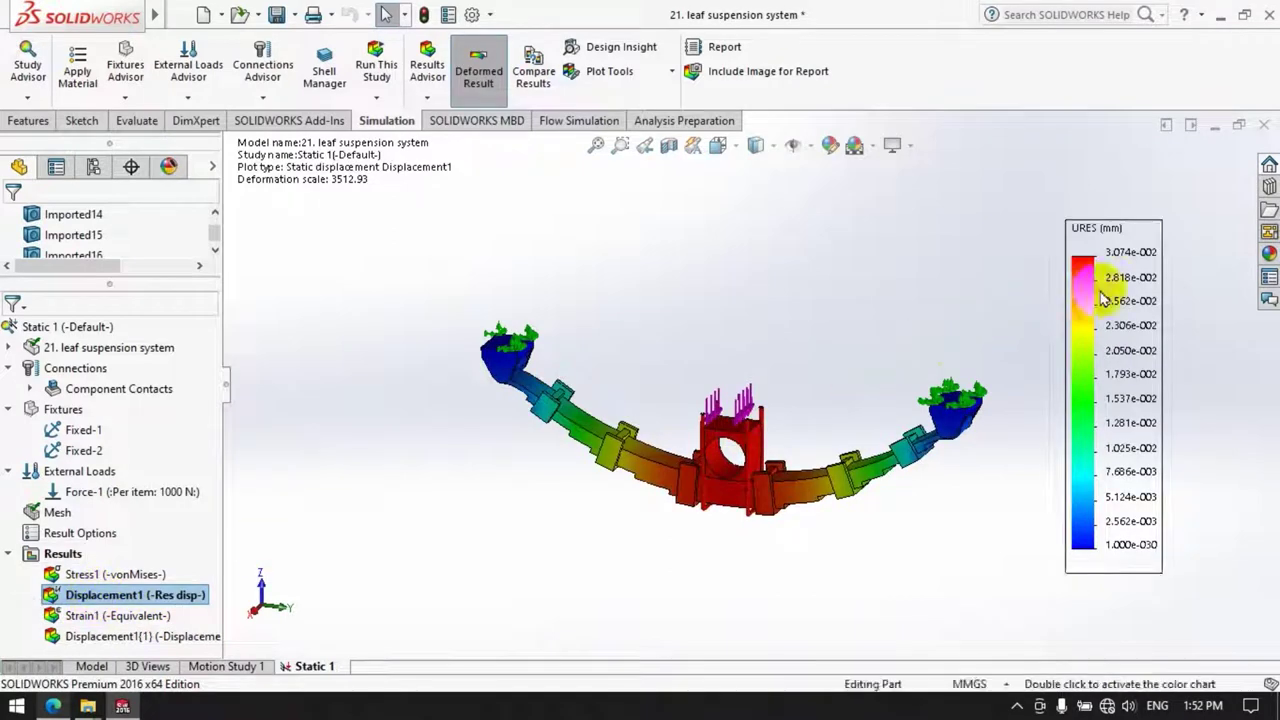
pyautogui.rightClick(1084, 266)
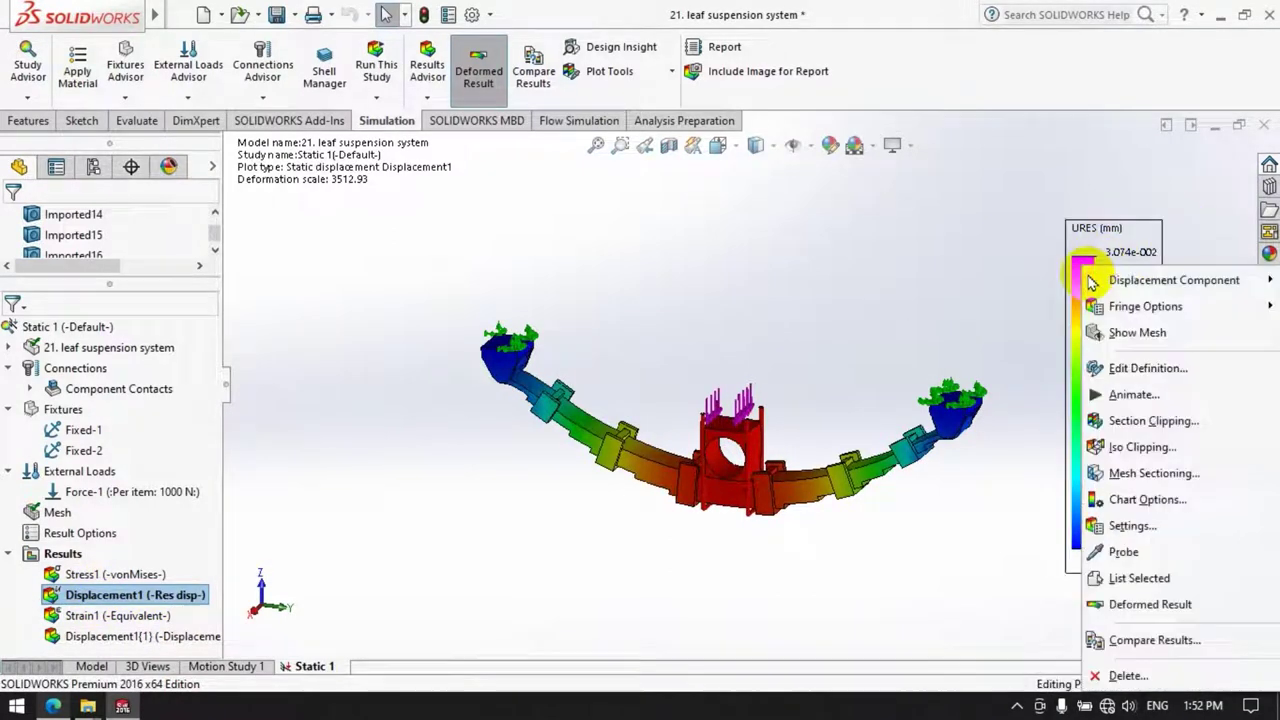
pyautogui.click(1108, 604)
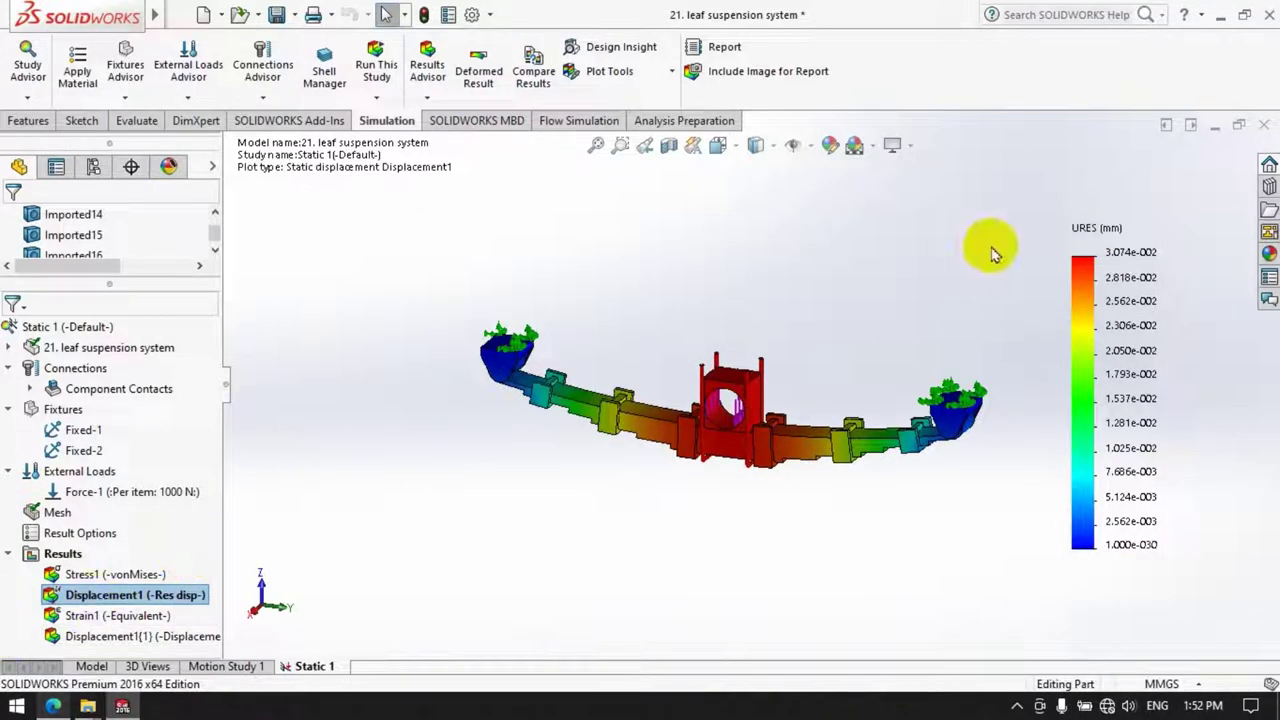
pyautogui.rightClick(1082, 268)
pyautogui.click(1119, 394)
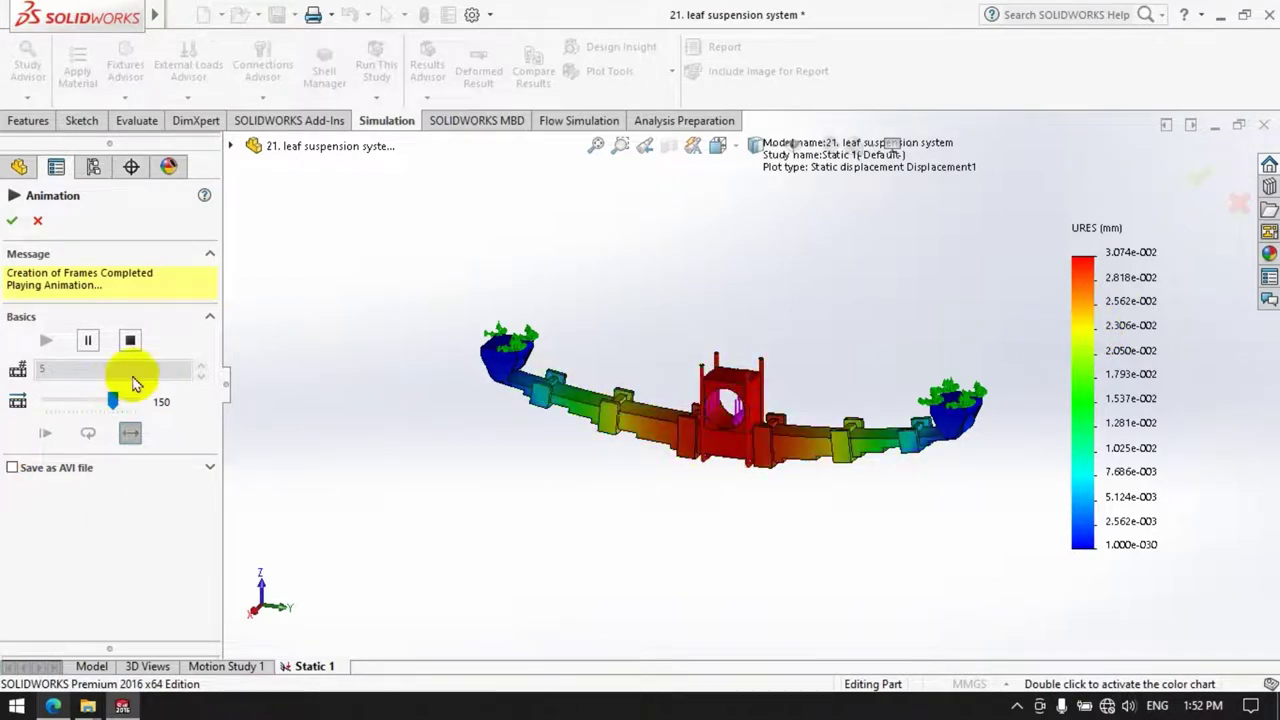
# - Stop and close the displacement animation, then display the plot on the deformed shape
pyautogui.click(130, 340)
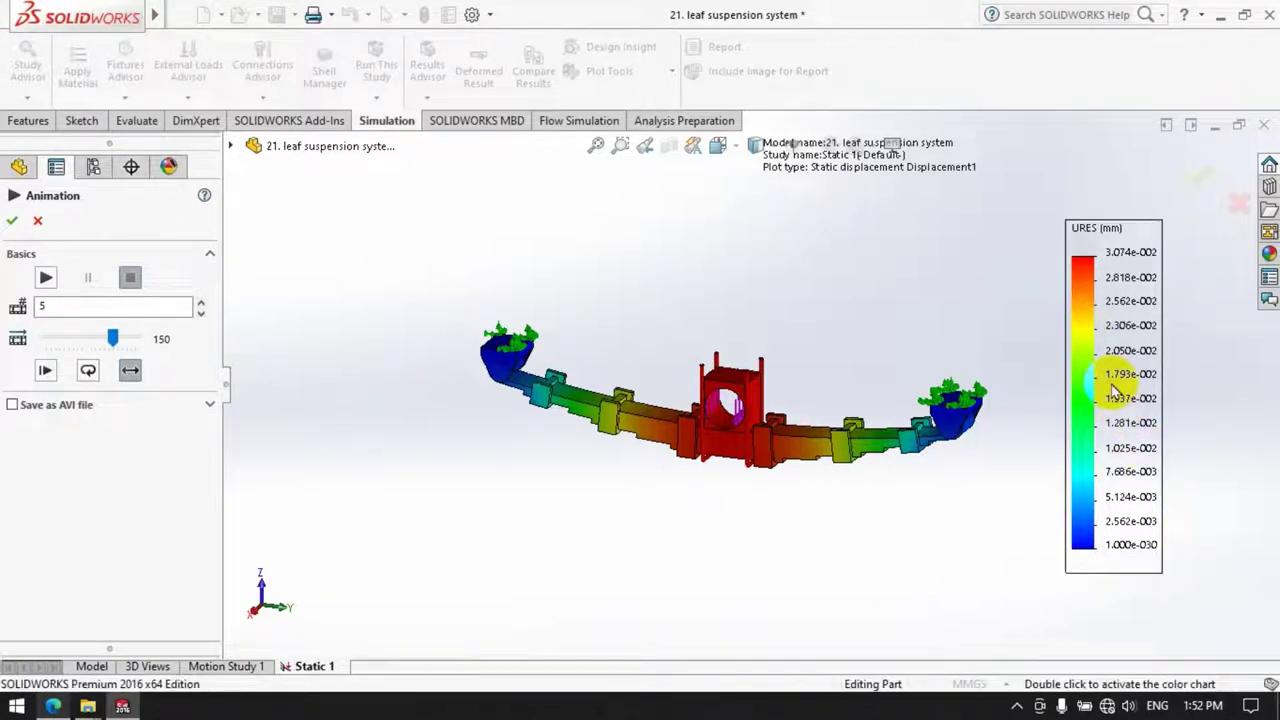
pyautogui.click(1238, 203)
pyautogui.rightClick(1085, 337)
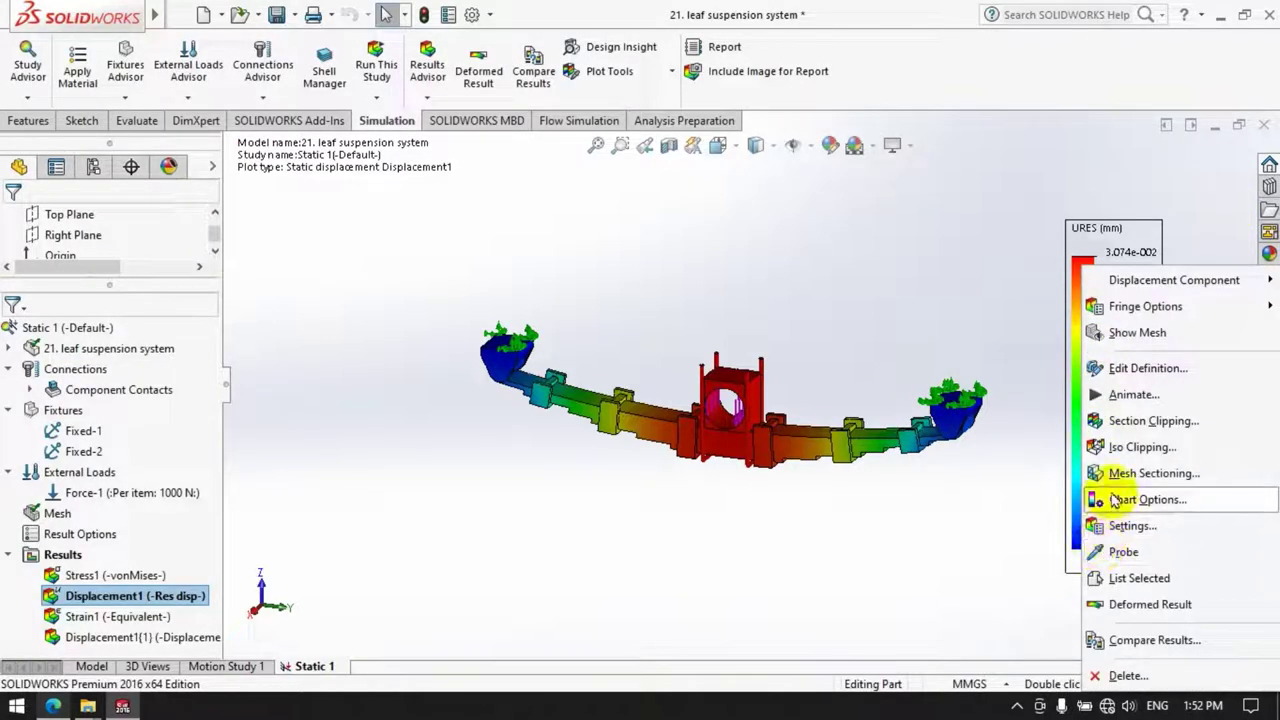
pyautogui.click(1094, 604)
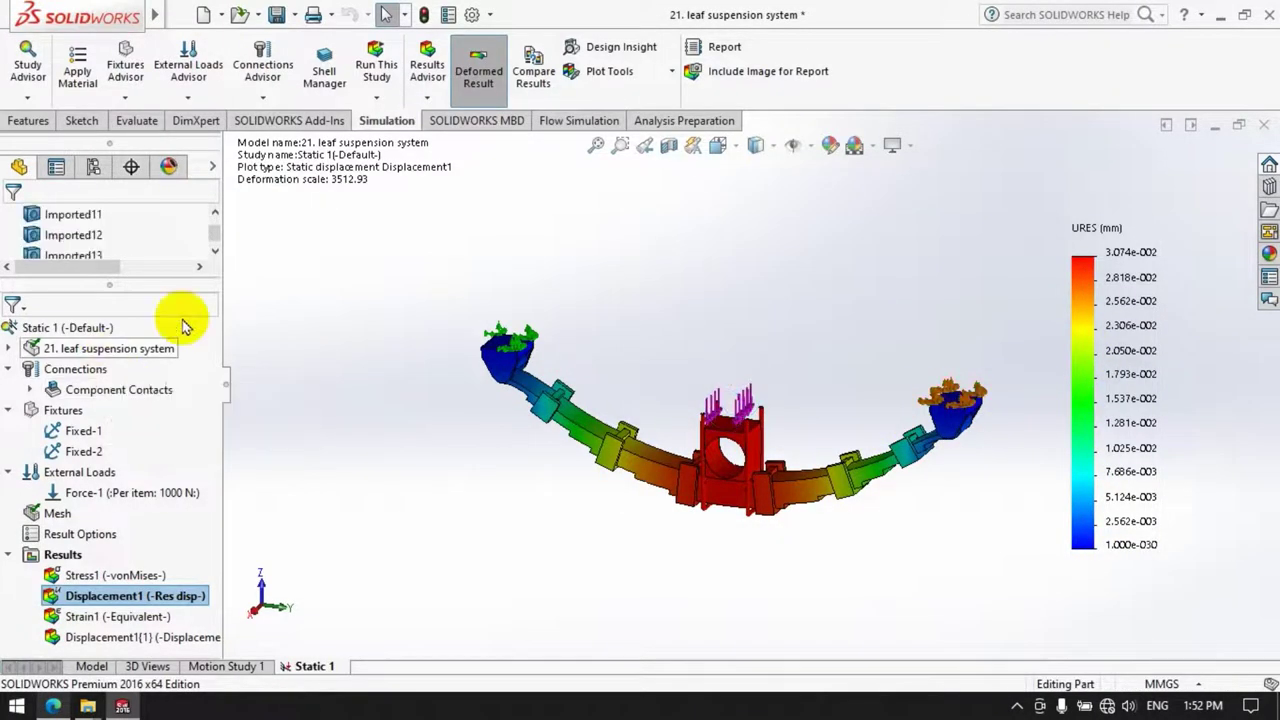
# - Replay the Displacement1 animation once more, then close the animation settings
pyautogui.rightClick(90, 597)
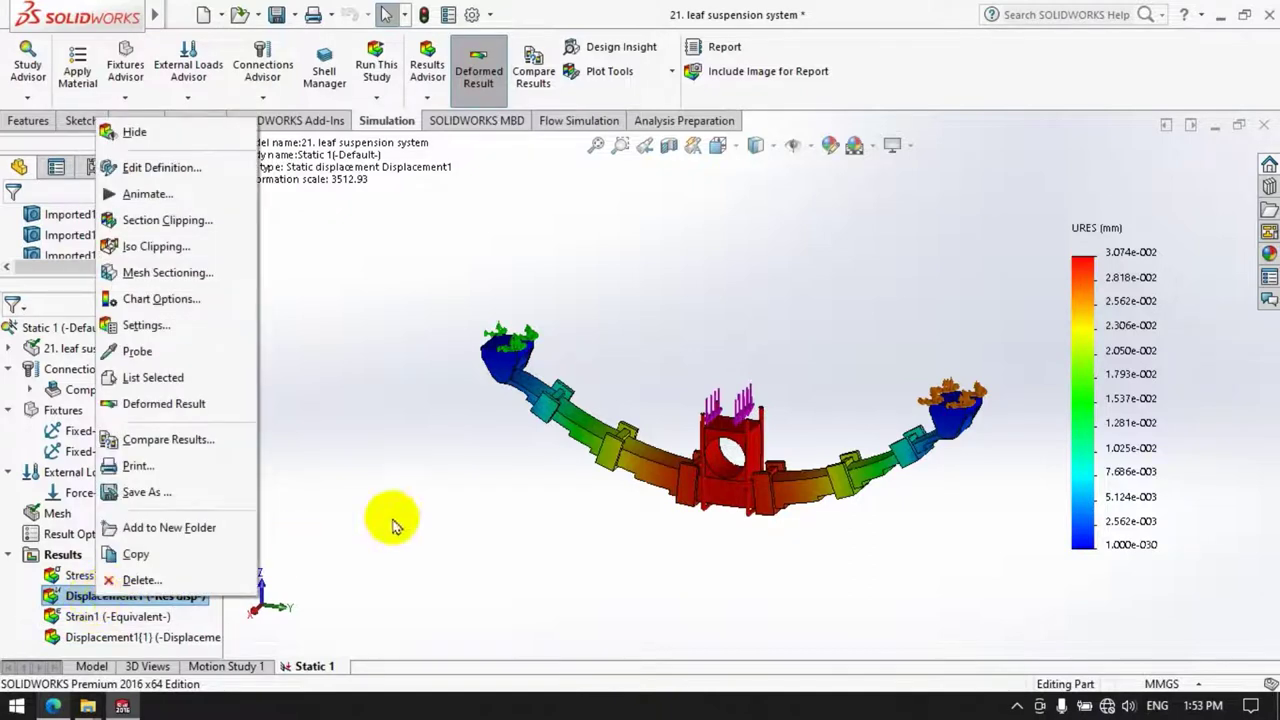
pyautogui.click(145, 194)
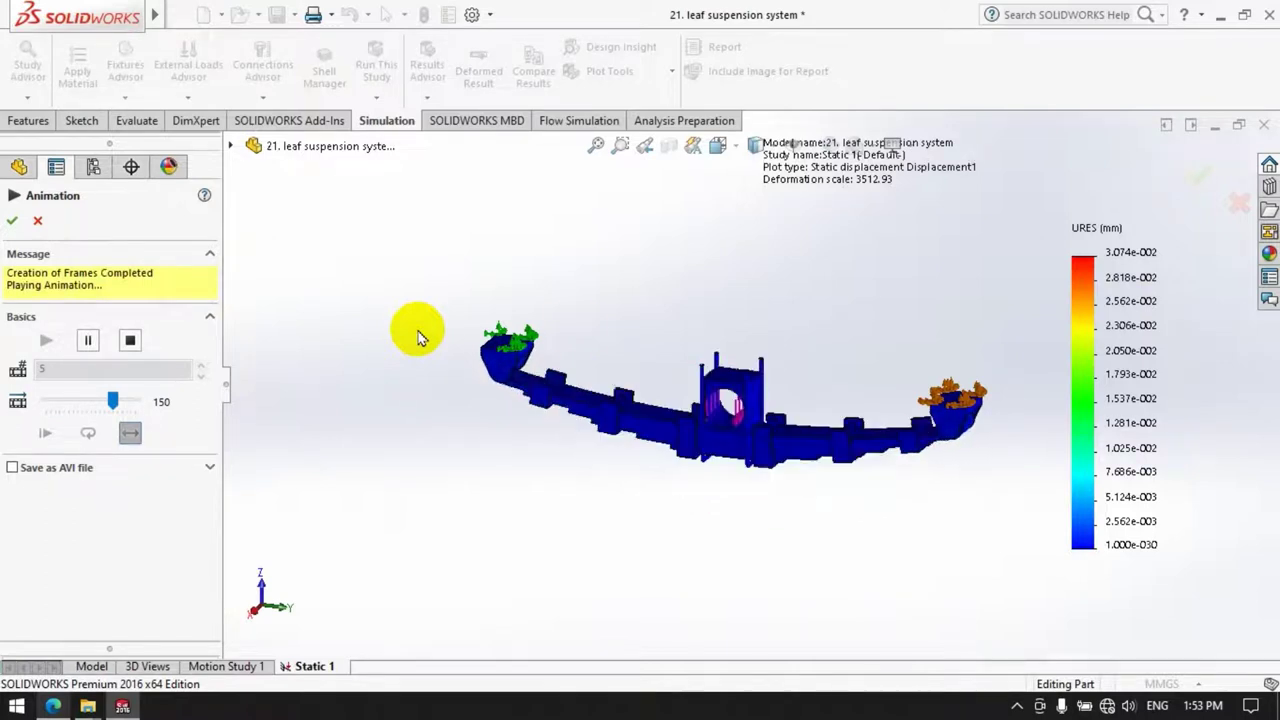
pyautogui.click(1241, 204)
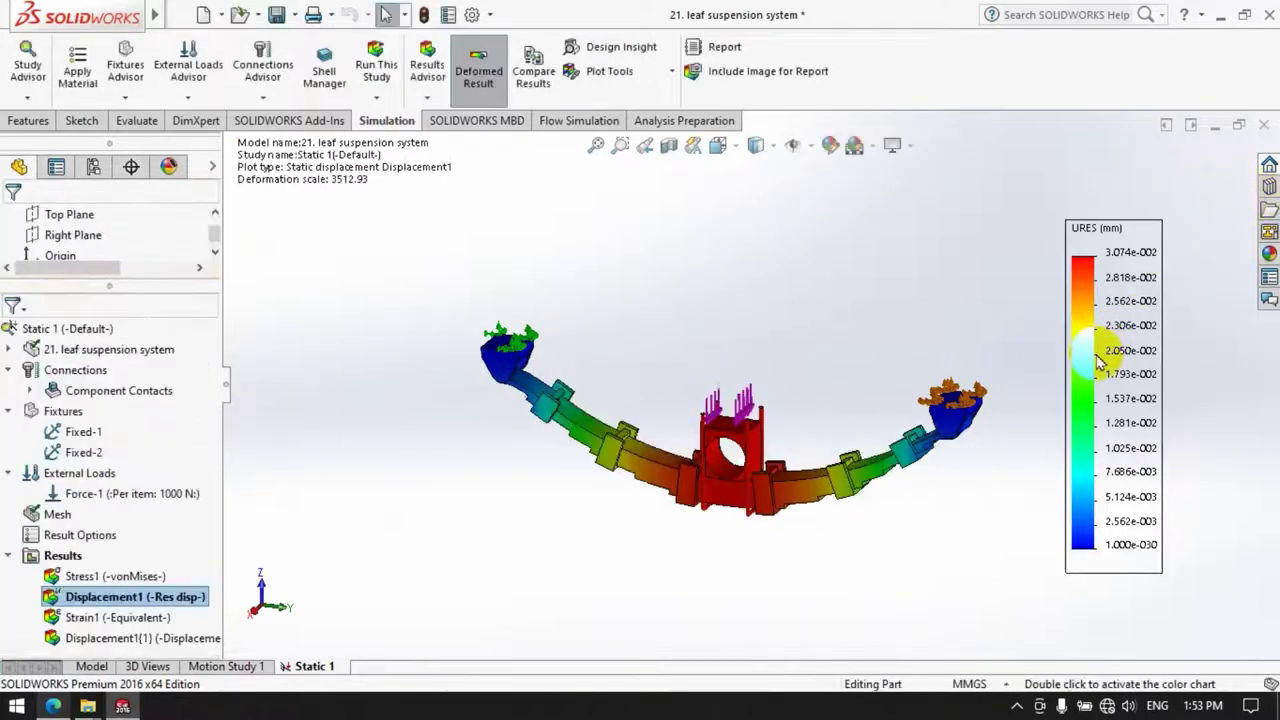
# - Show the Stress1 von Mises plot on the undeformed leaf spring
pyautogui.doubleClick(90, 577)
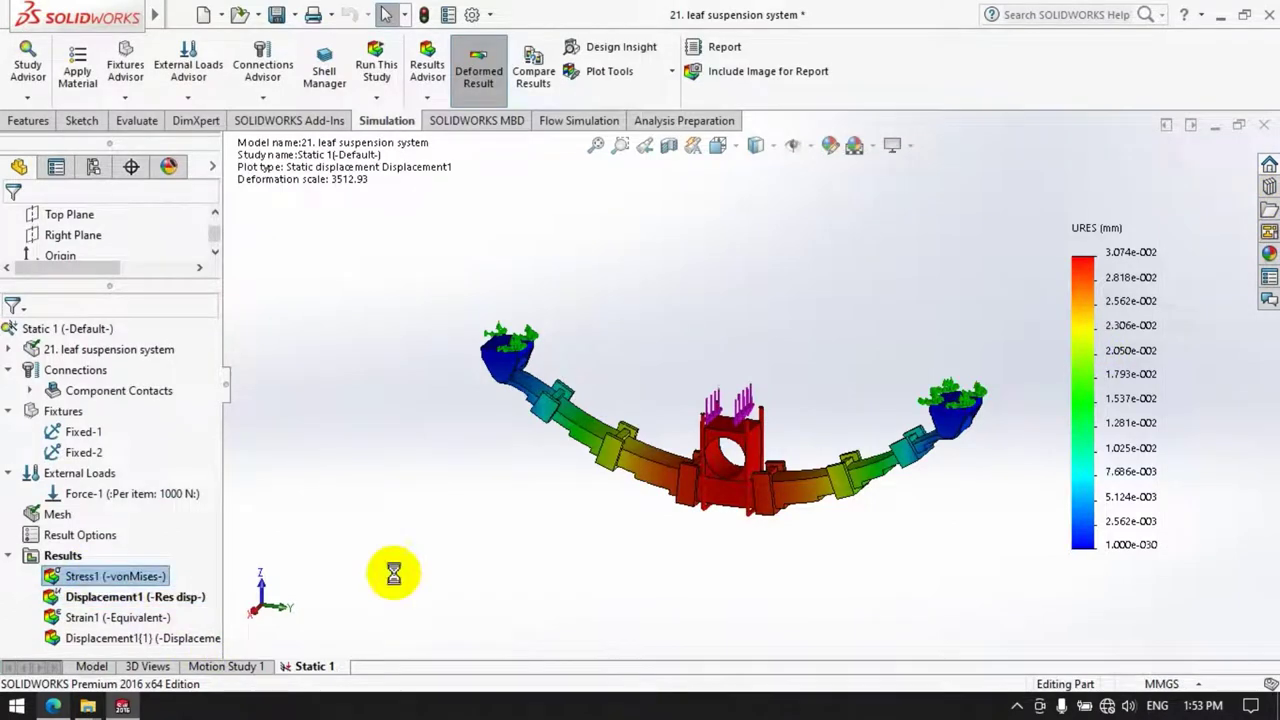
pyautogui.rightClick(1099, 331)
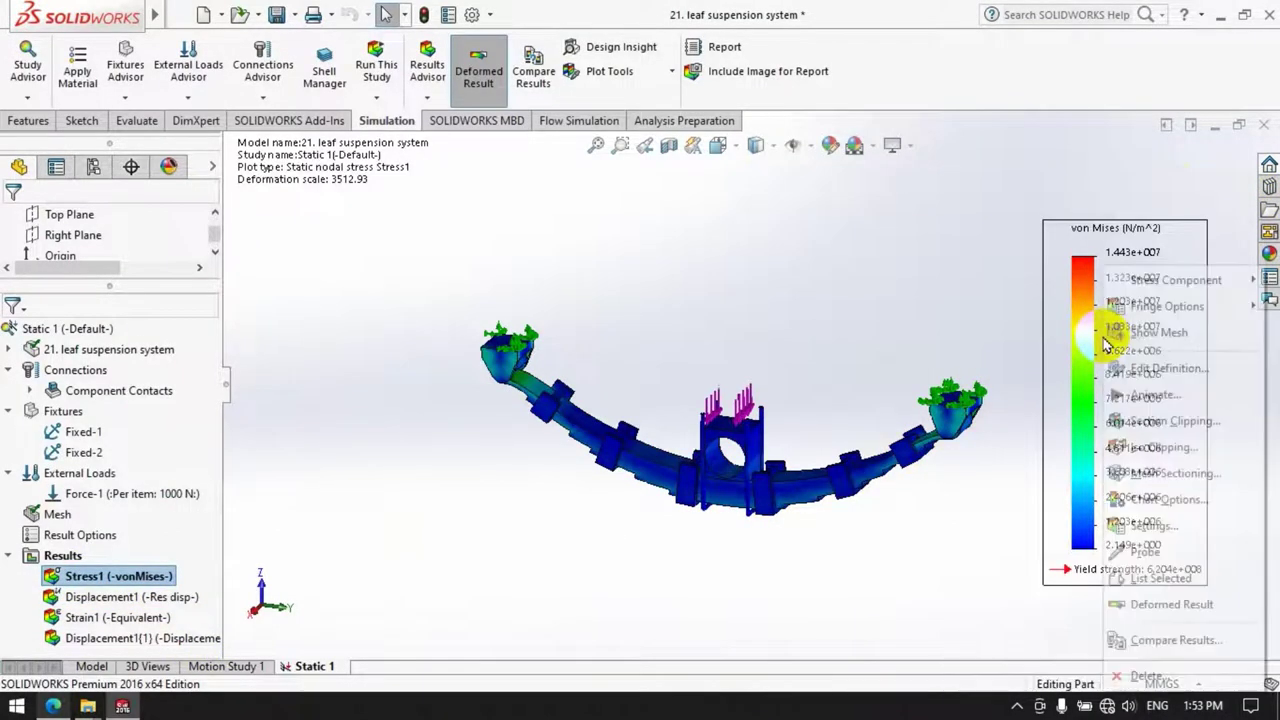
pyautogui.click(1160, 604)
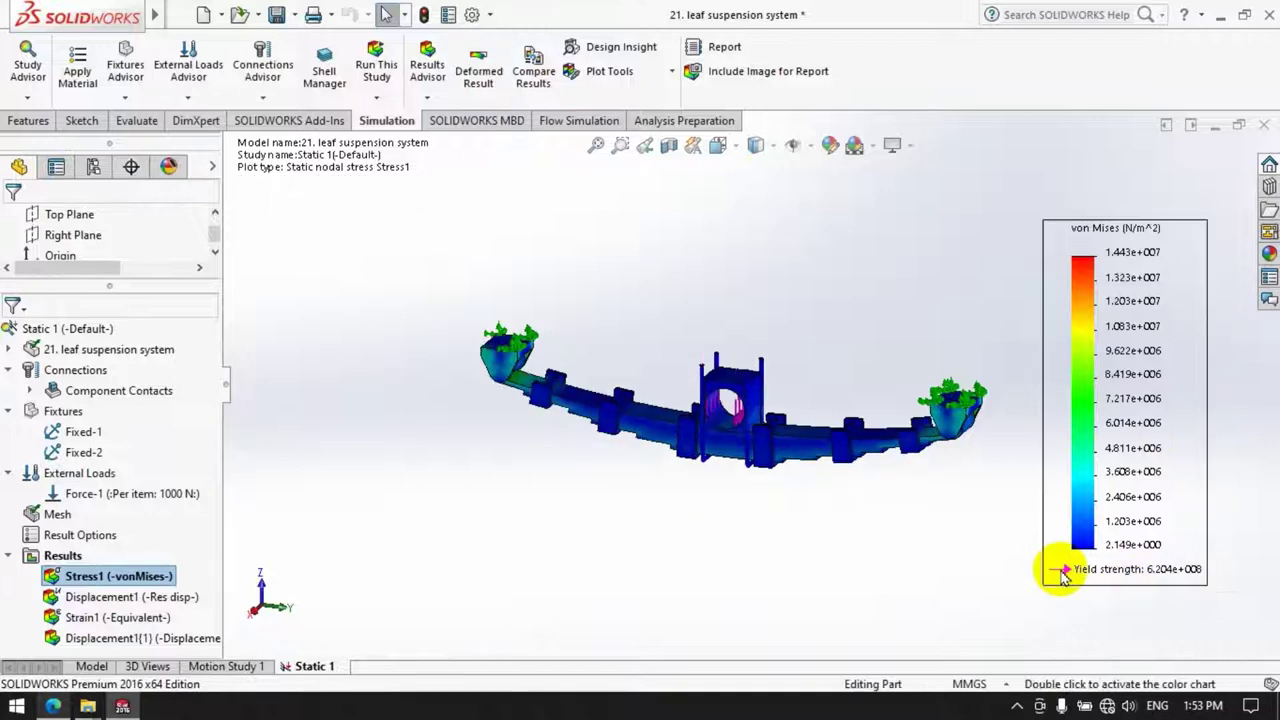
pyautogui.rightClick(98, 580)
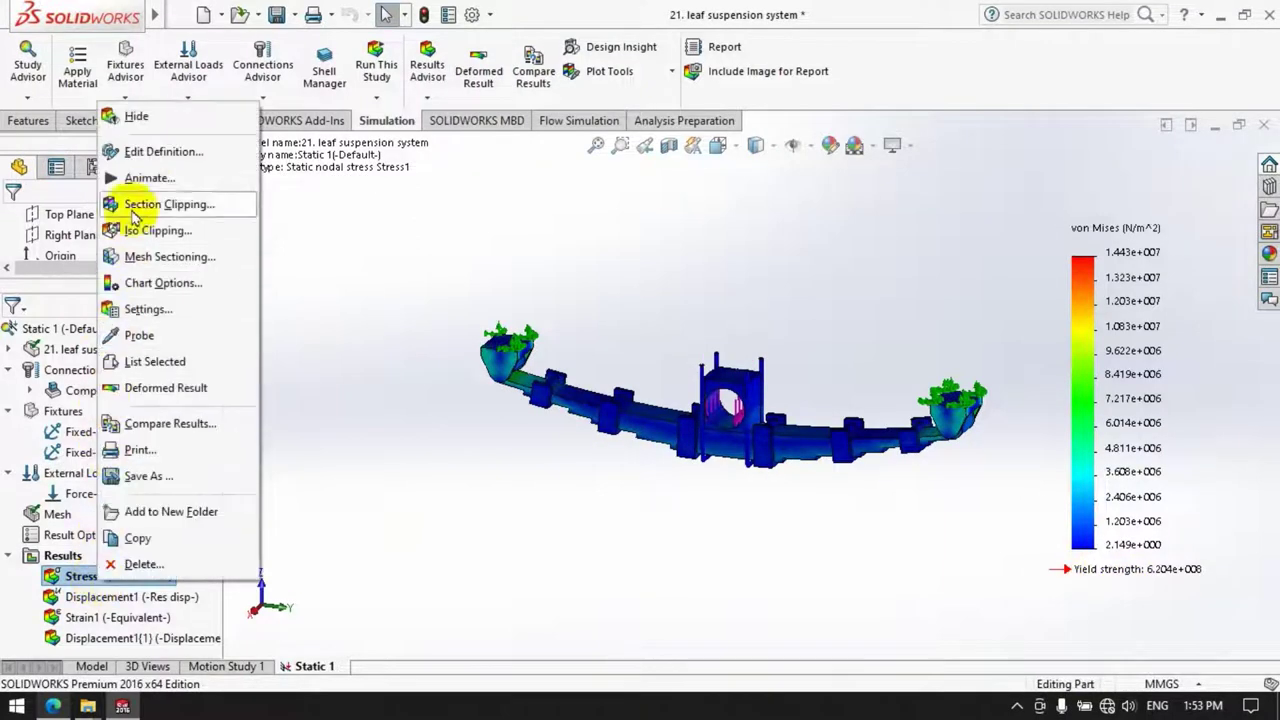
pyautogui.press('Escape')
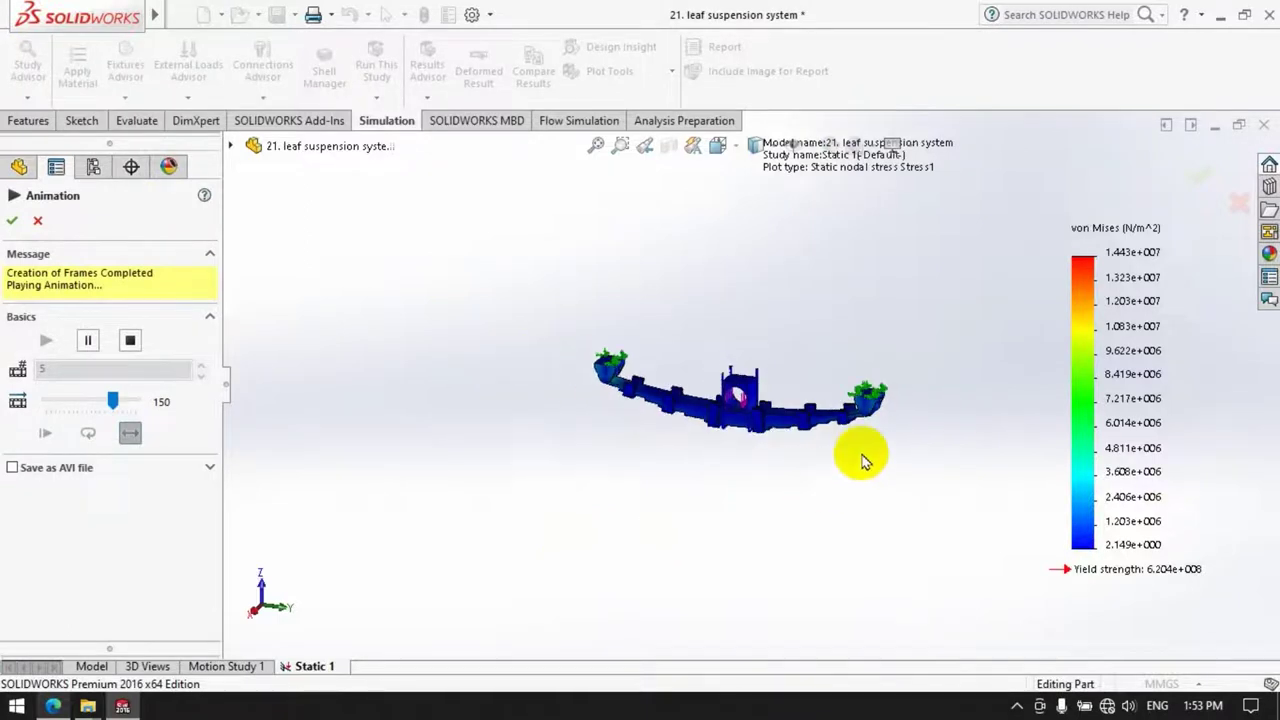
# - Zoom and orbit to an angled view of both end brackets
pyautogui.scroll(-3, 843, 340)
pyautogui.scroll(-2, 800, 291)
pyautogui.scroll(-2, 803, 380)
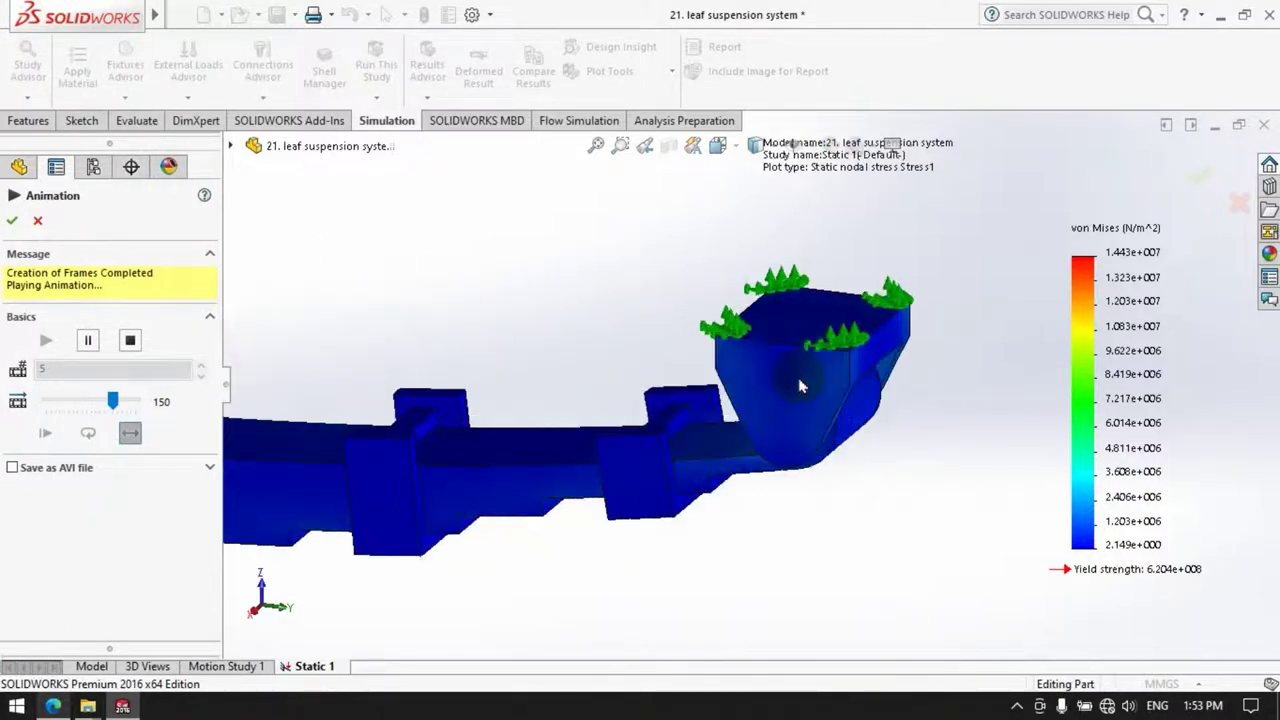
pyautogui.scroll(-2, 800, 390)
pyautogui.scroll(2, 1035, 497)
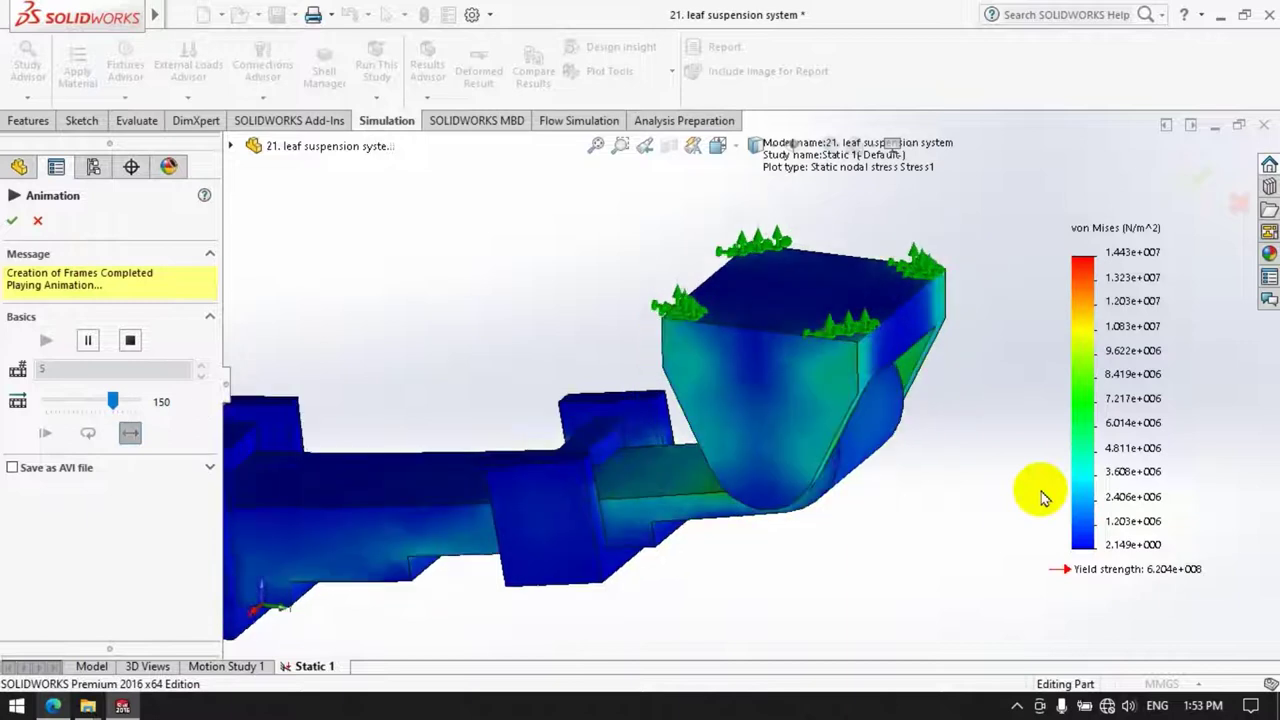
pyautogui.scroll(2, 1035, 497)
pyautogui.scroll(2, 1035, 497)
pyautogui.moveTo(443, 457)
pyautogui.mouseDown(button='middle')
pyautogui.moveTo(320, 343)
pyautogui.moveTo(560, 334)
pyautogui.moveTo(980, 417)
pyautogui.moveTo(1014, 371)
pyautogui.mouseUp(button='middle')
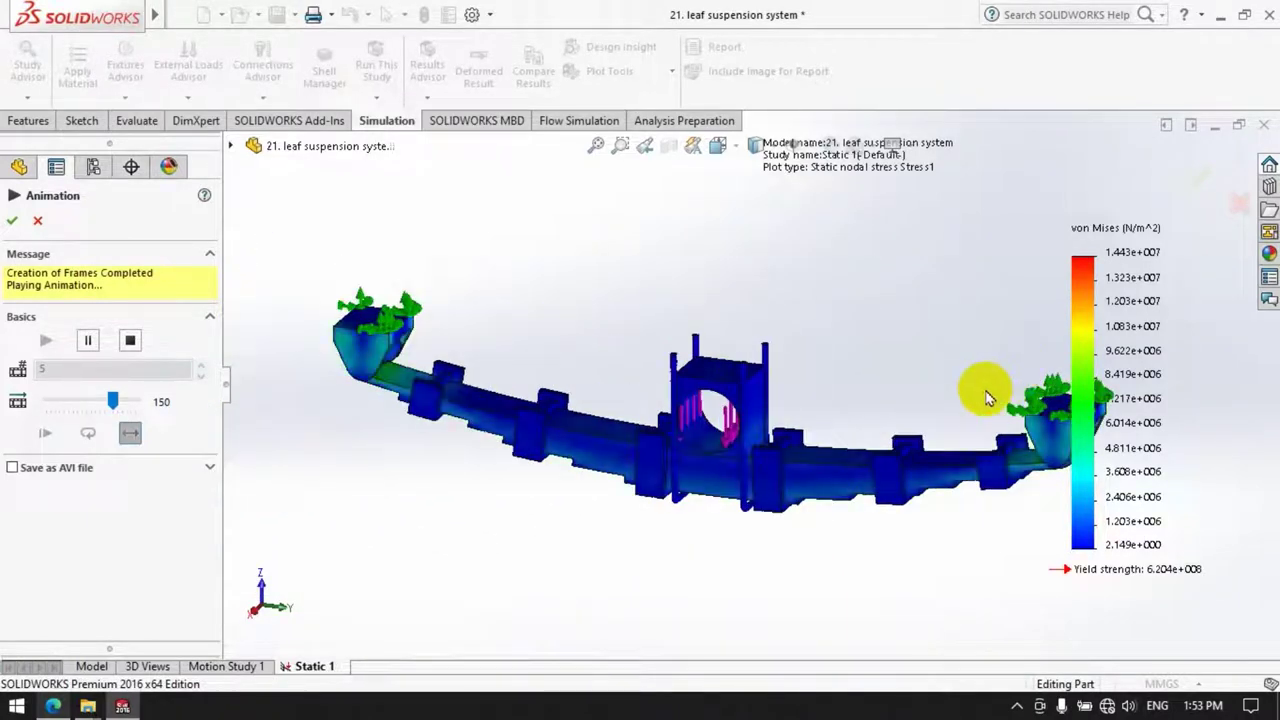